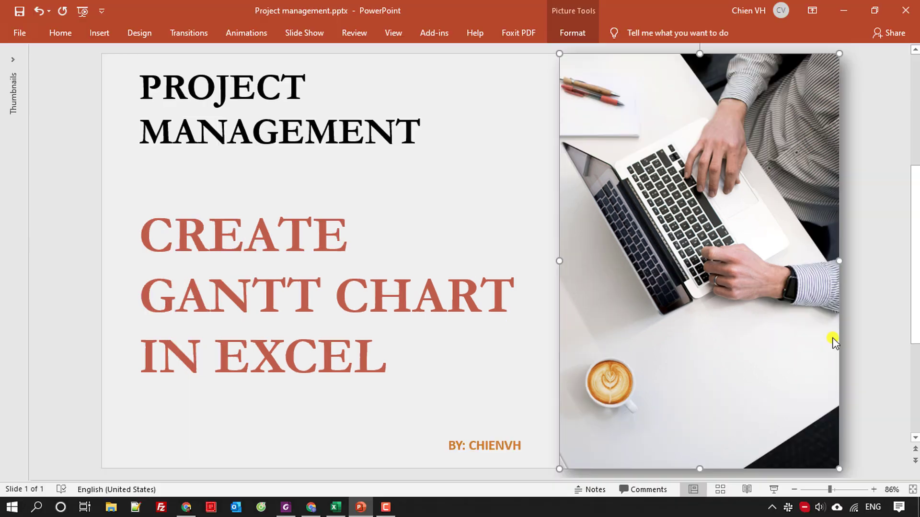
Switch to the Excel workbook and examine the task durations and the finished Gantt chart's hidden start-date series on Sheet1 (2).
click(842, 10)
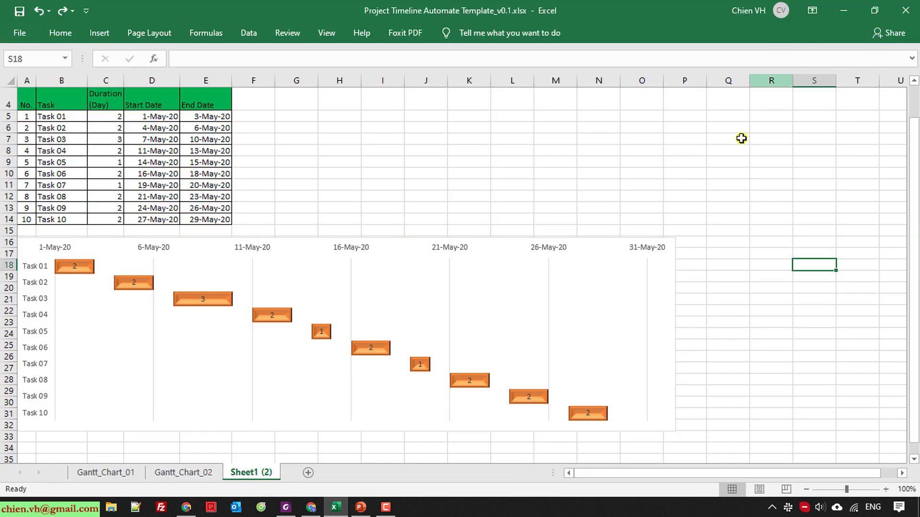
click(795, 155)
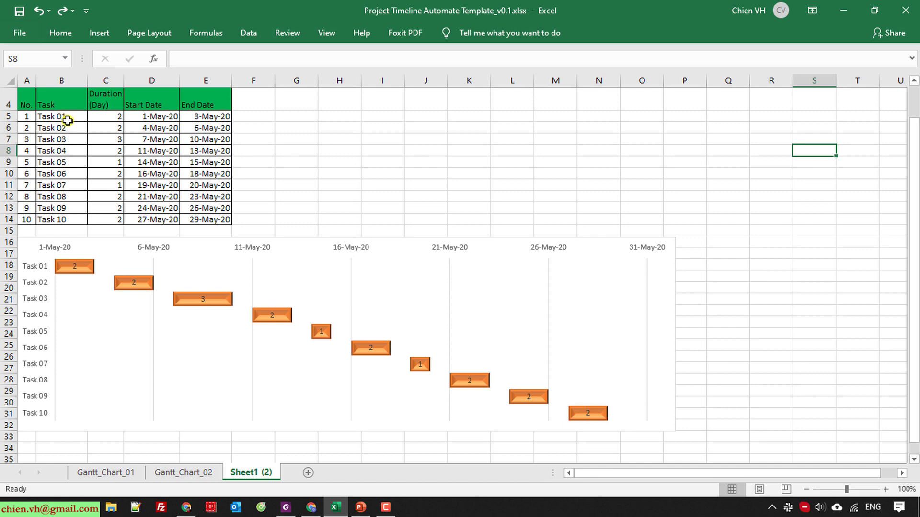
drag(107, 116, 109, 219)
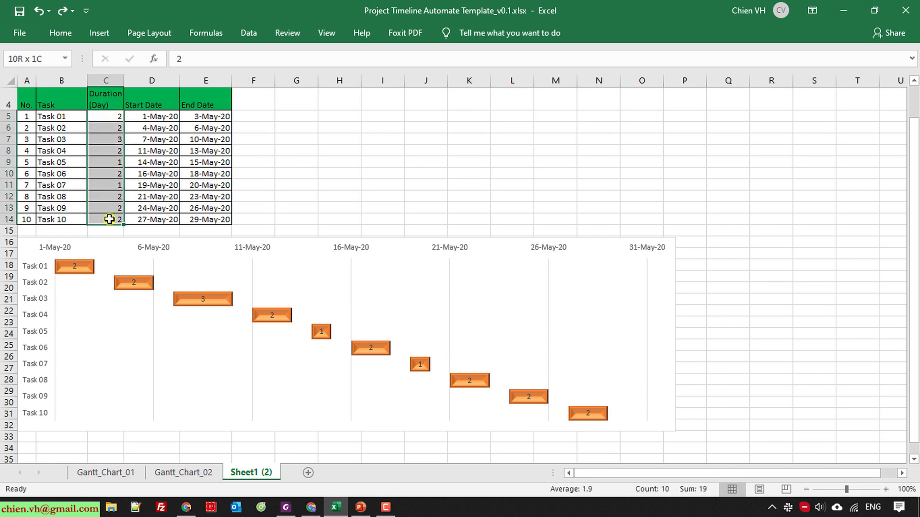
click(322, 171)
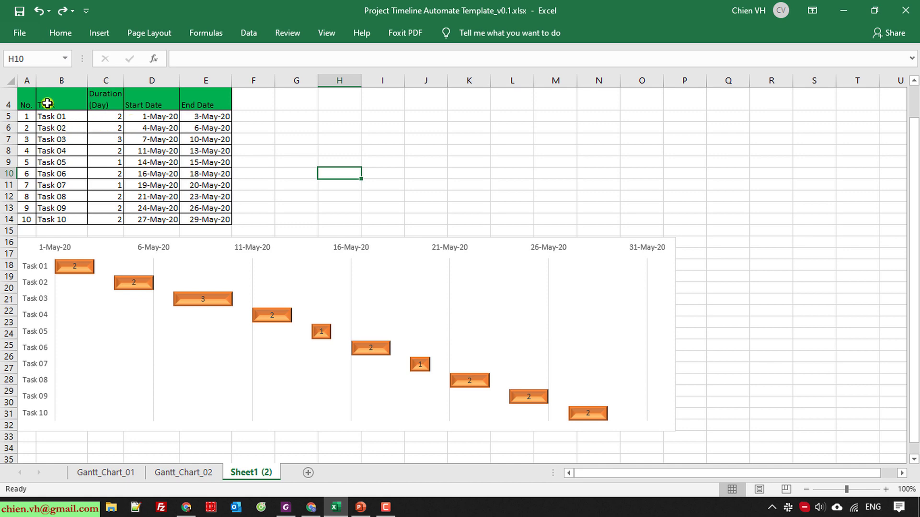
click(98, 360)
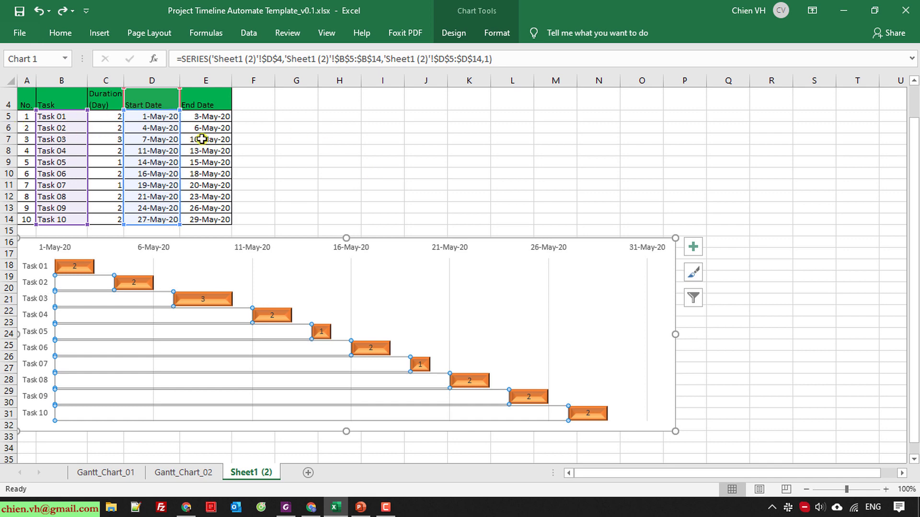
click(335, 149)
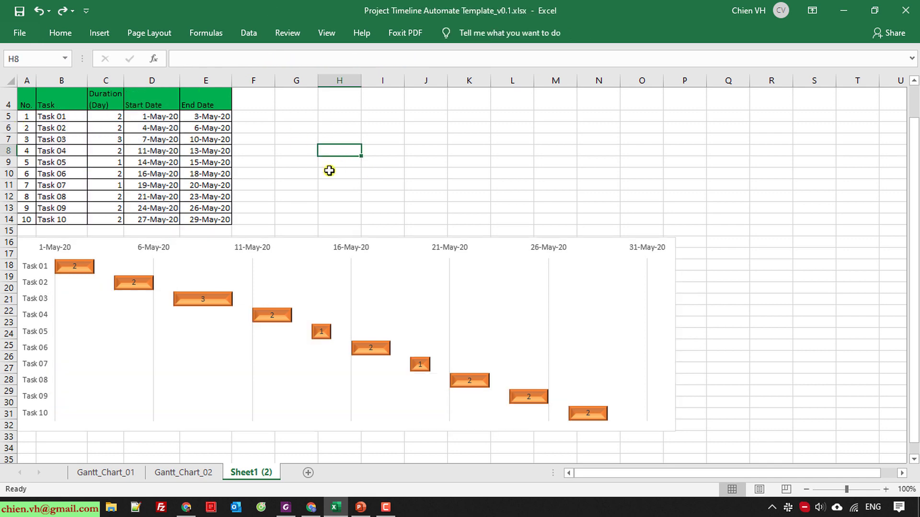
Insert an empty 2-D stacked bar chart on the Gantt_Chart_02 sheet.
click(187, 473)
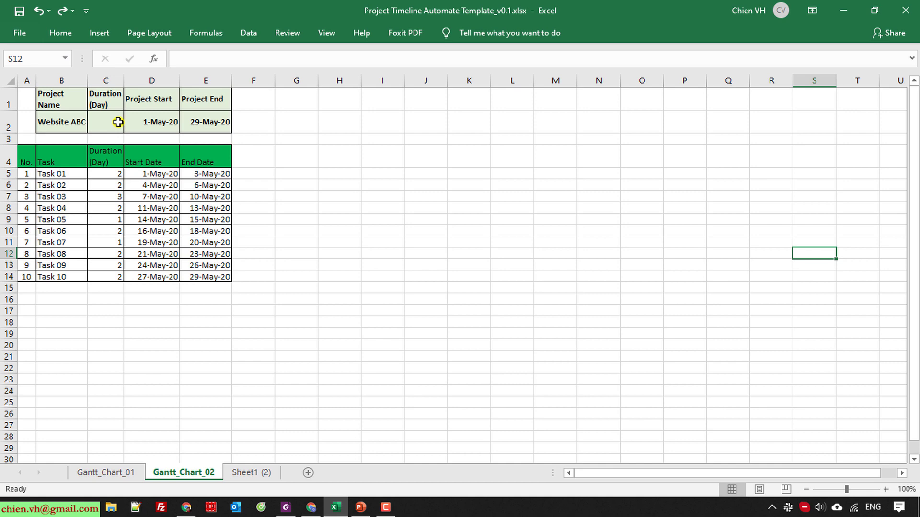
double_click(61, 34)
click(99, 33)
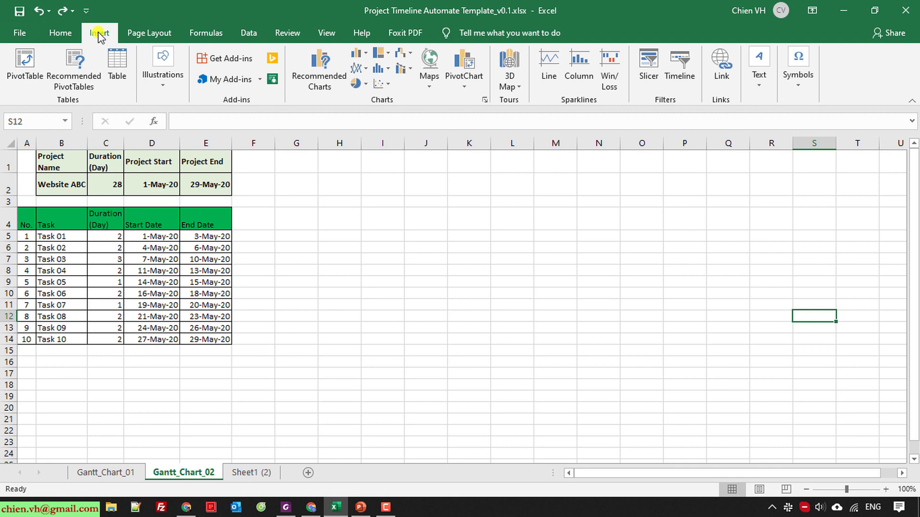
click(366, 54)
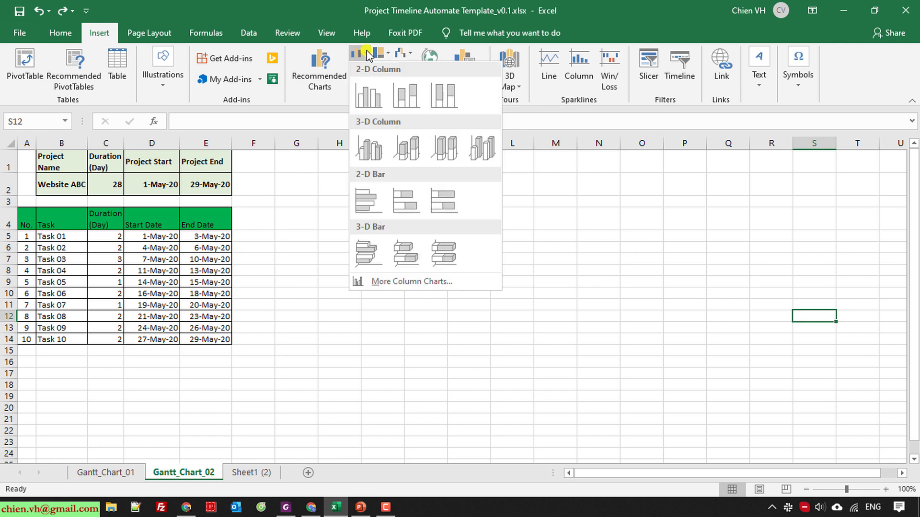
click(414, 200)
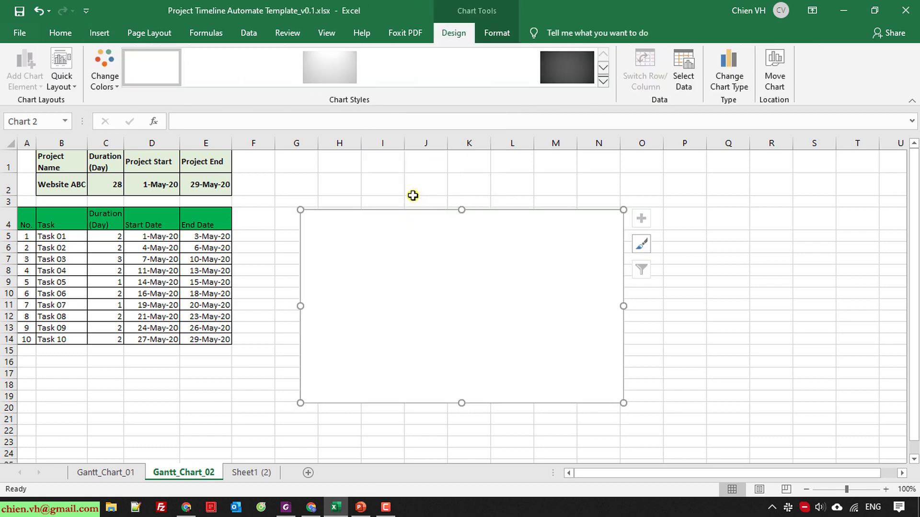
click(724, 215)
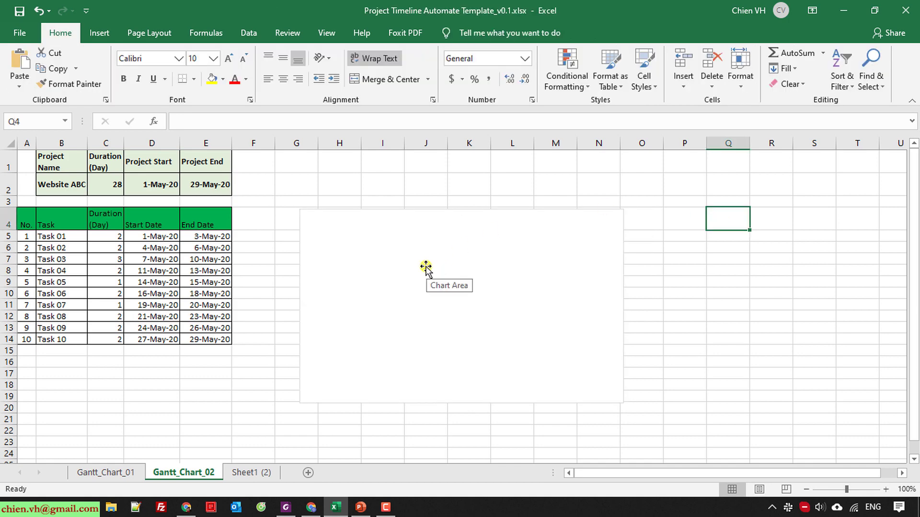
Add a data series to the empty chart, named from the Start Date header in D4 with values from D5:D14.
right_click(459, 247)
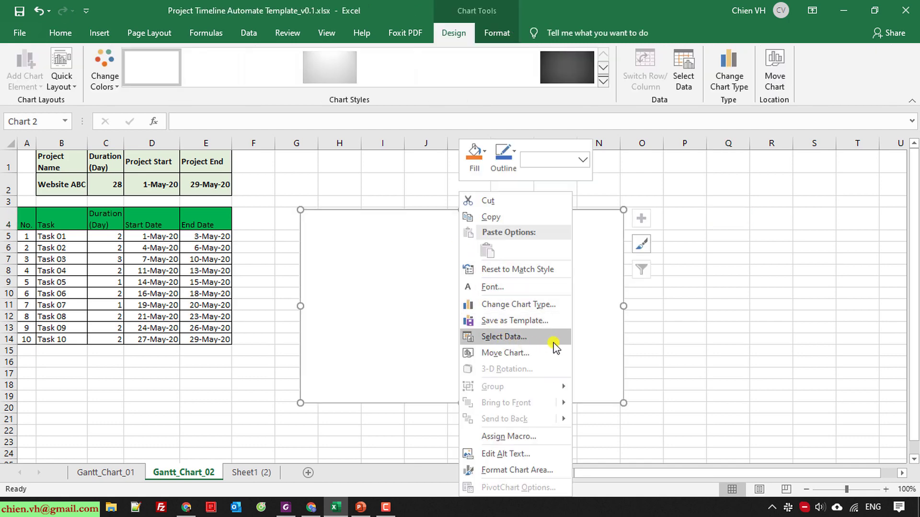
click(527, 337)
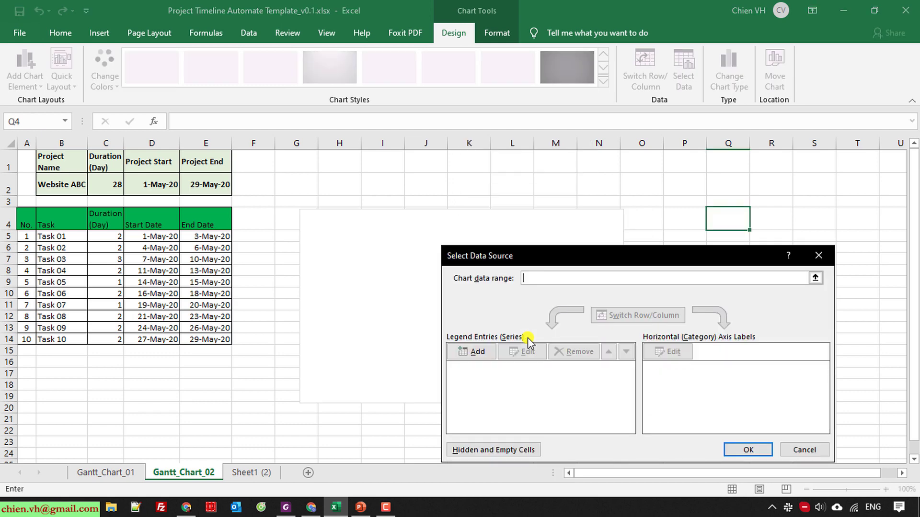
drag(579, 255, 580, 232)
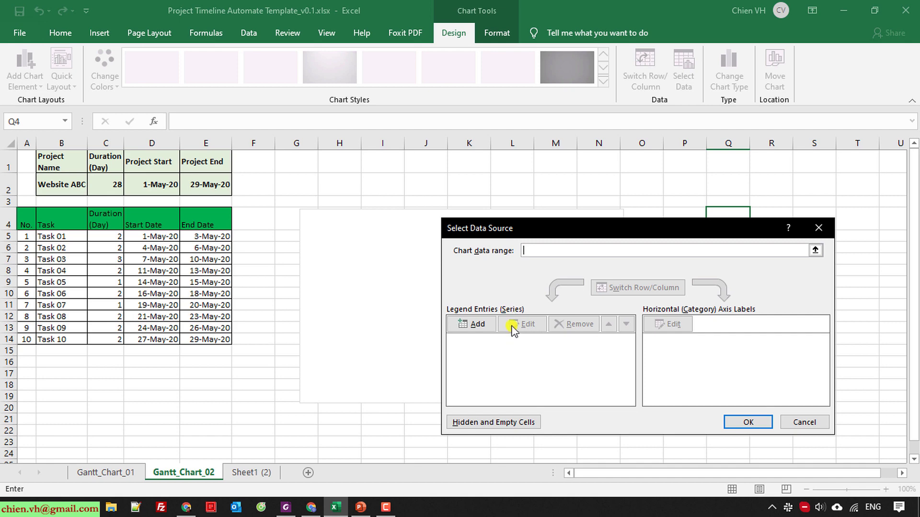
click(471, 325)
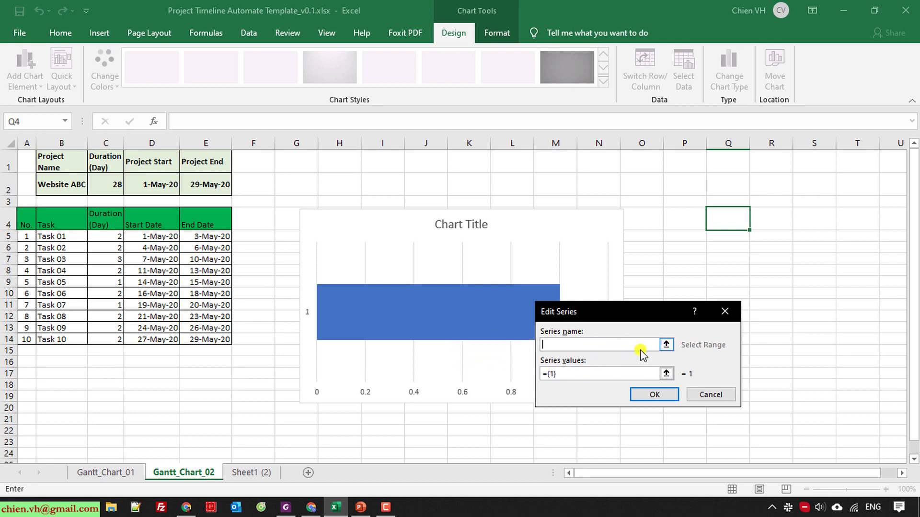
click(666, 346)
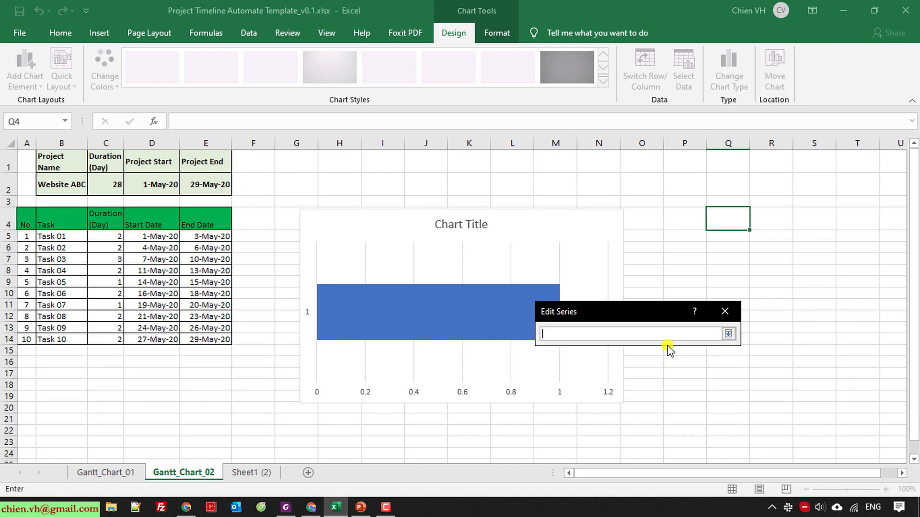
click(158, 215)
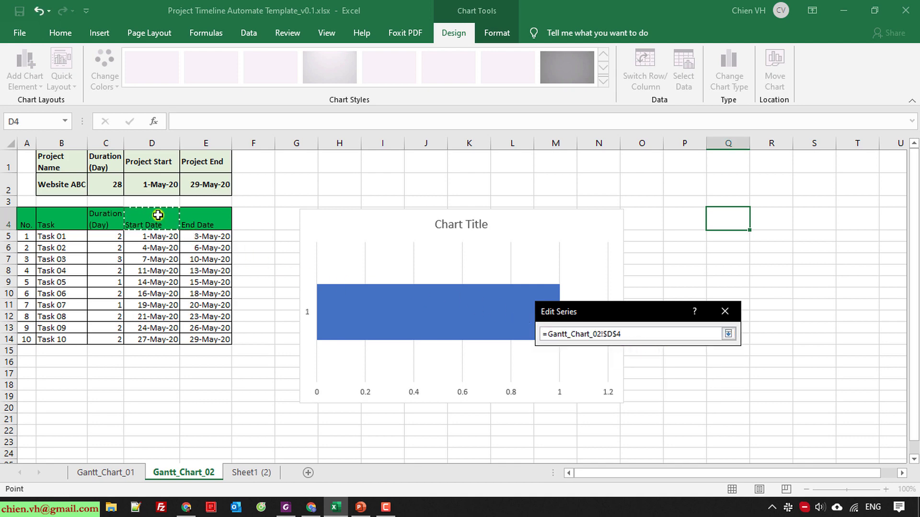
click(729, 334)
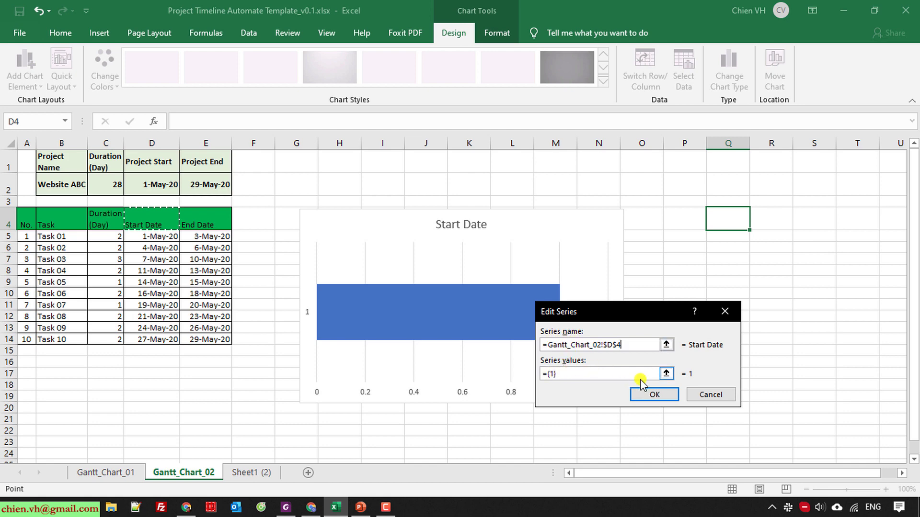
click(667, 374)
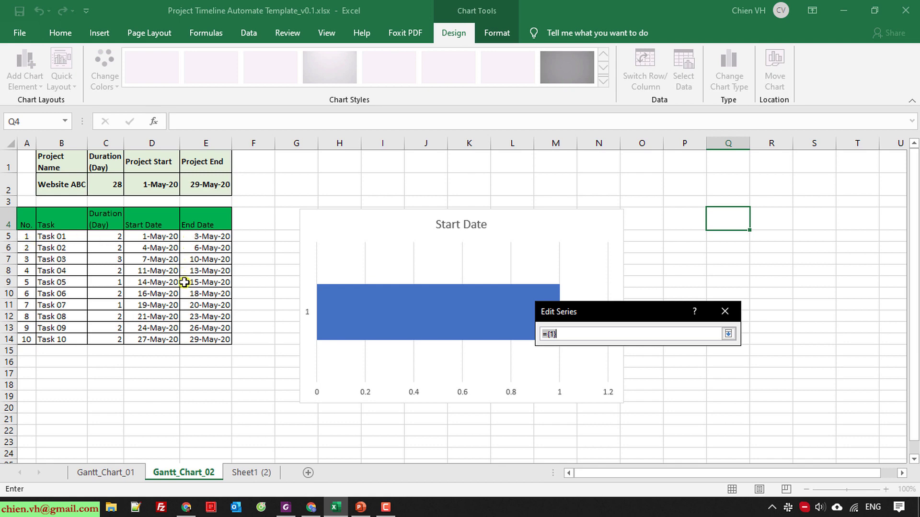
drag(158, 236, 158, 339)
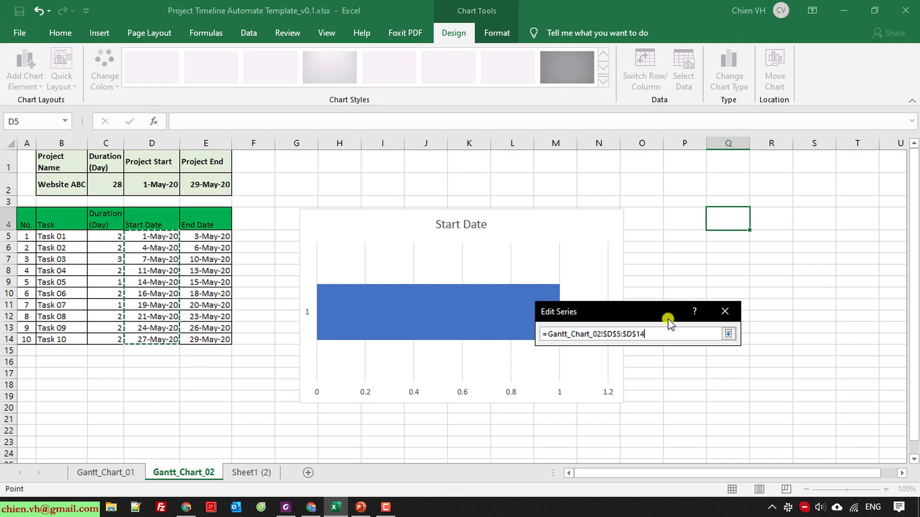
click(729, 335)
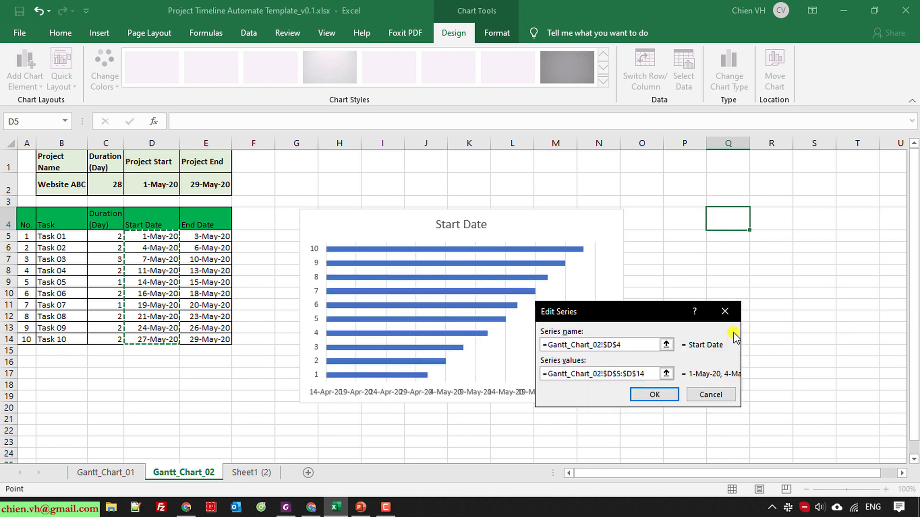
click(653, 396)
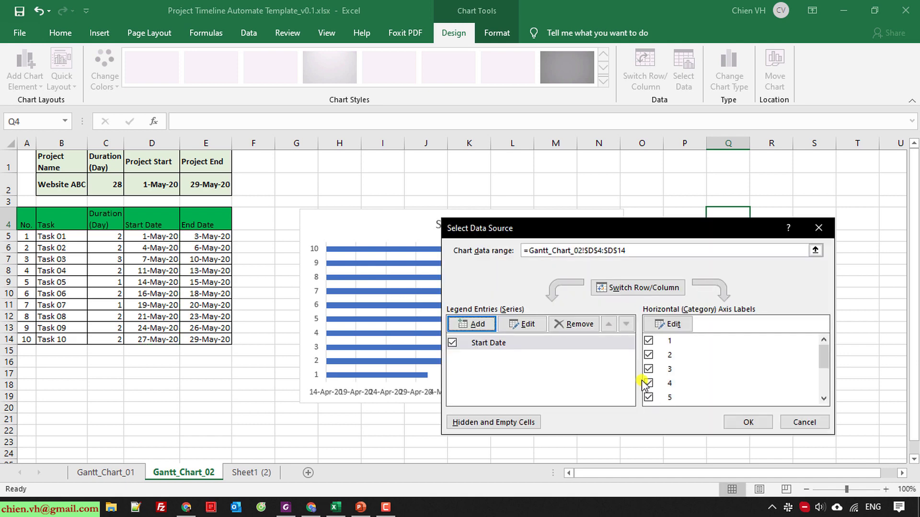
Add a second chart series named from the Duration (Day) header in C4 with values from C5:C14.
click(472, 324)
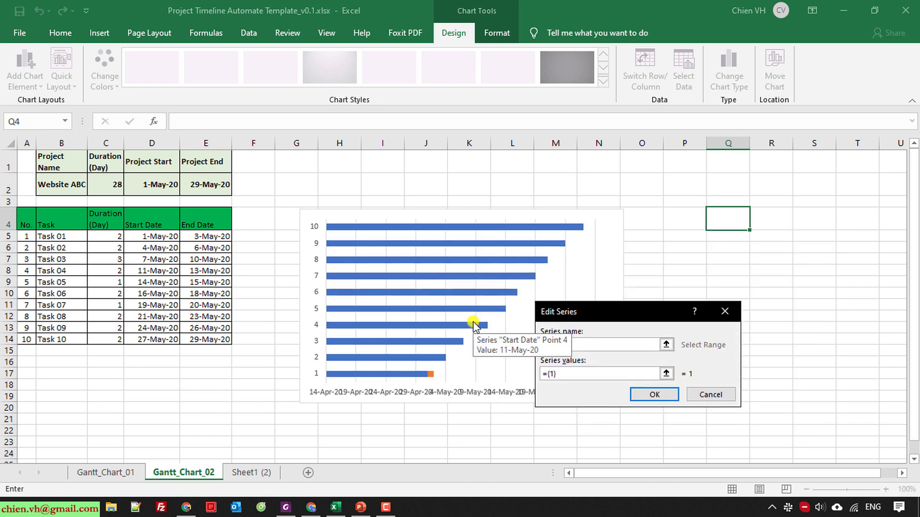
click(666, 345)
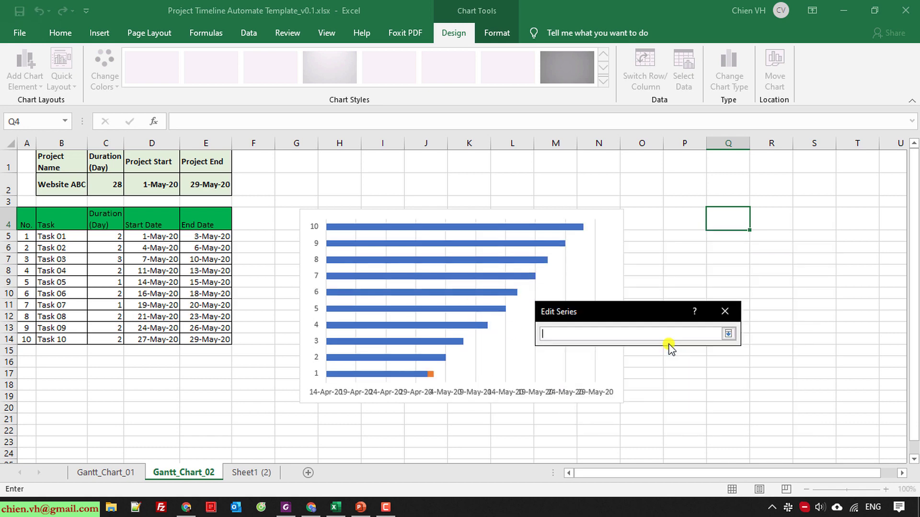
click(98, 214)
click(729, 334)
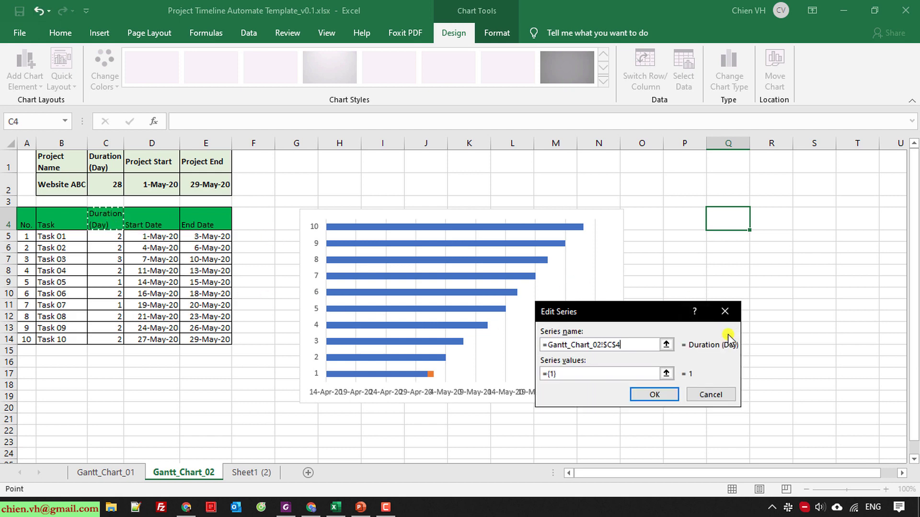
click(666, 374)
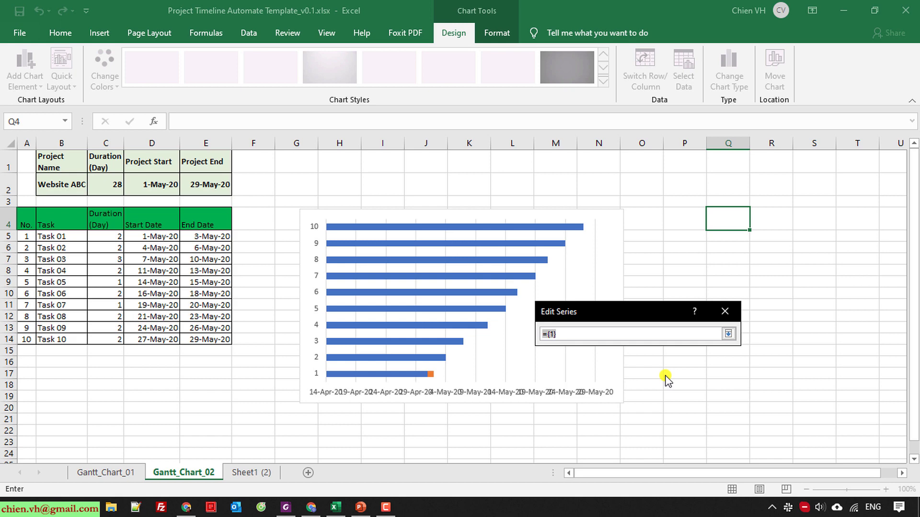
drag(109, 234, 117, 336)
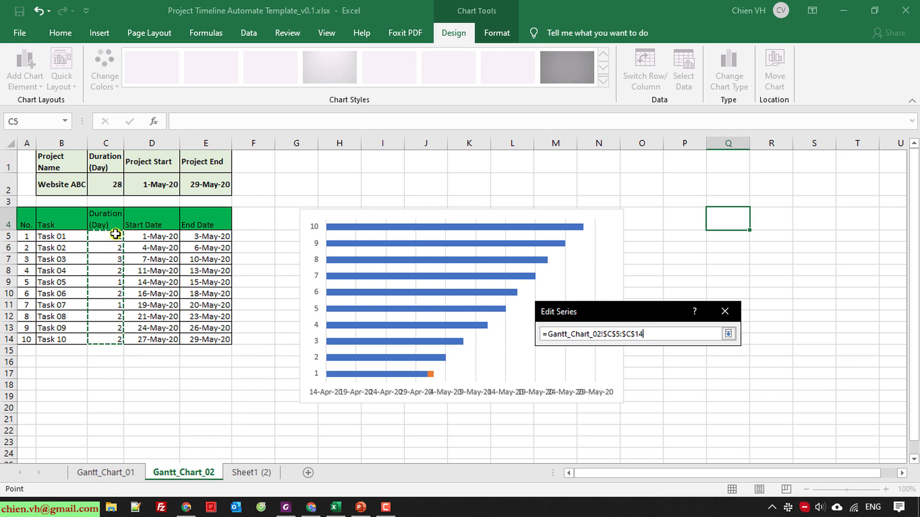
click(728, 334)
click(657, 395)
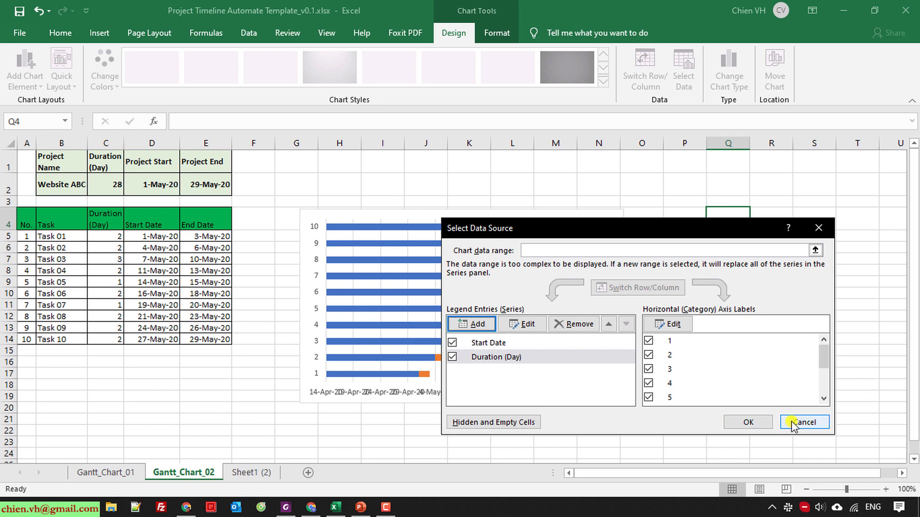
Set the chart's category axis labels to the task names in B5:B14 and apply the data source changes.
drag(631, 228, 638, 228)
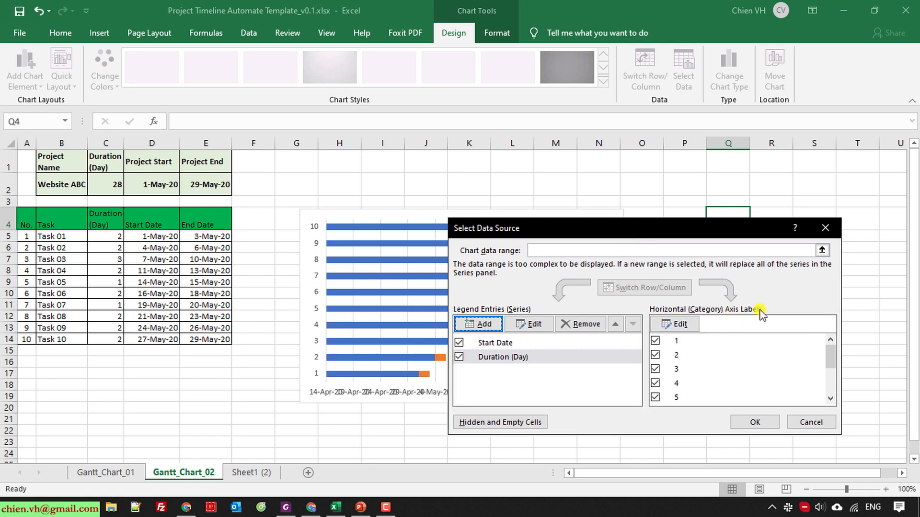
click(680, 324)
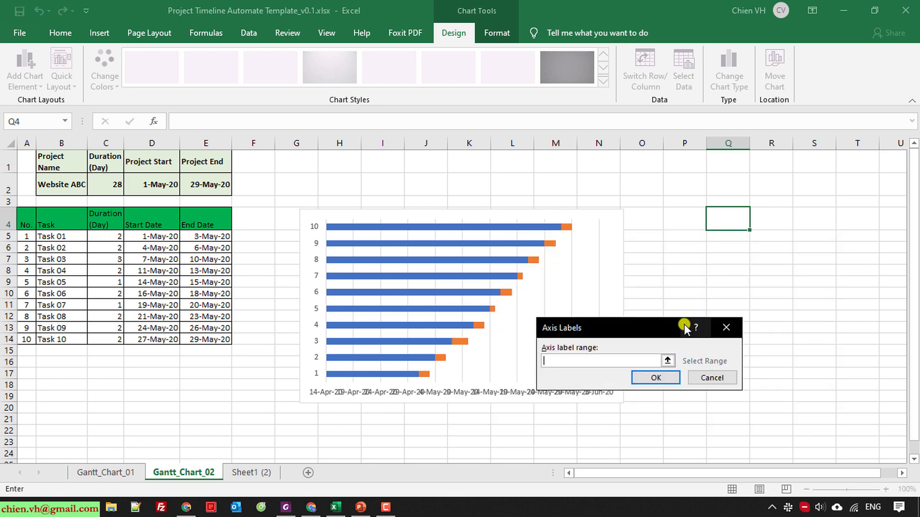
click(669, 361)
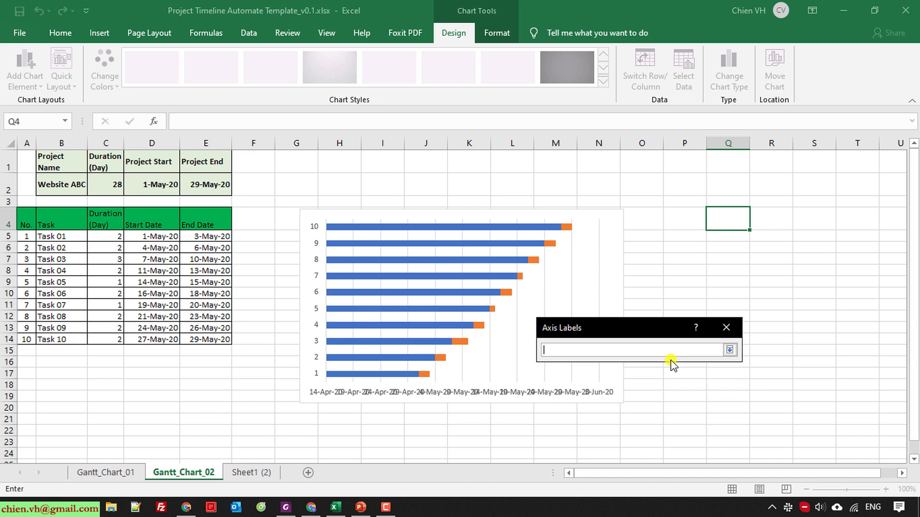
click(57, 235)
drag(57, 235, 64, 339)
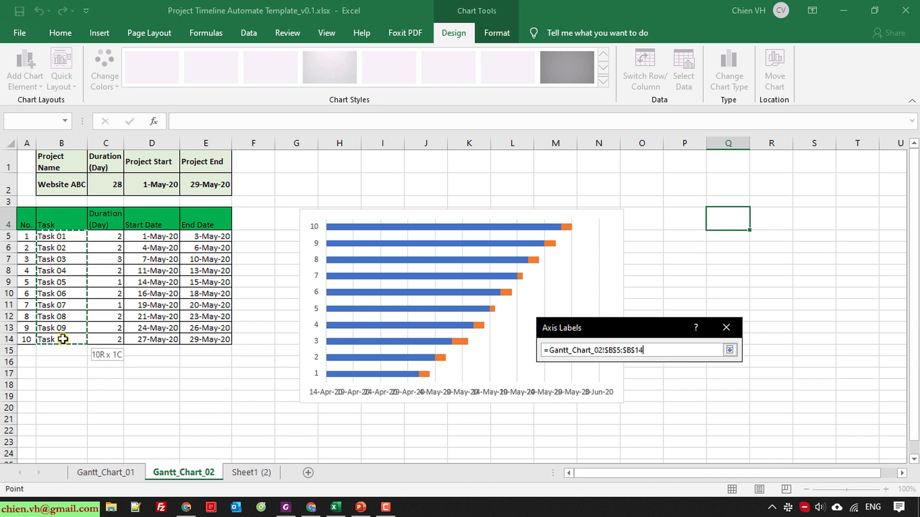
click(728, 351)
click(656, 376)
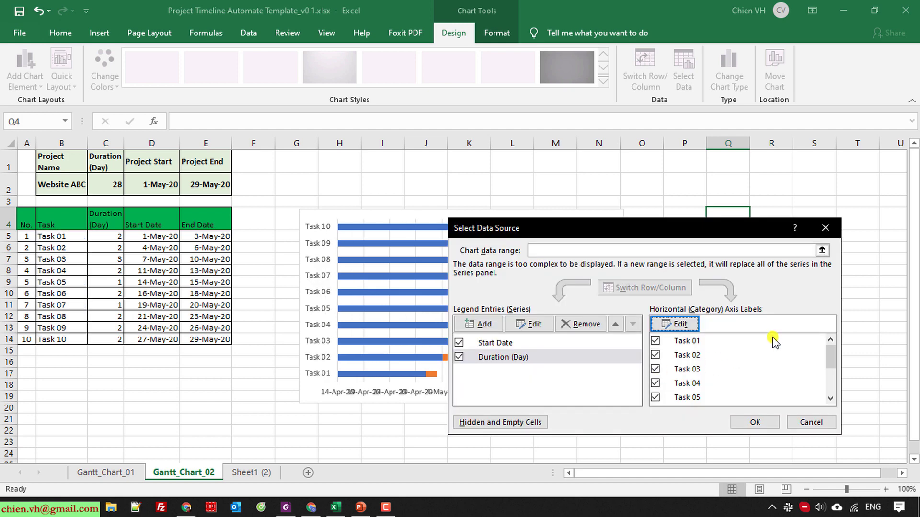
click(756, 423)
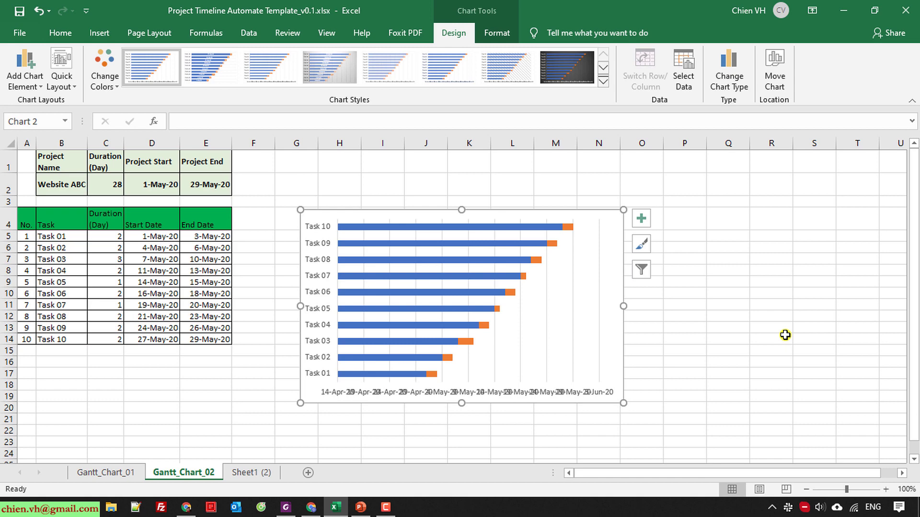
click(774, 293)
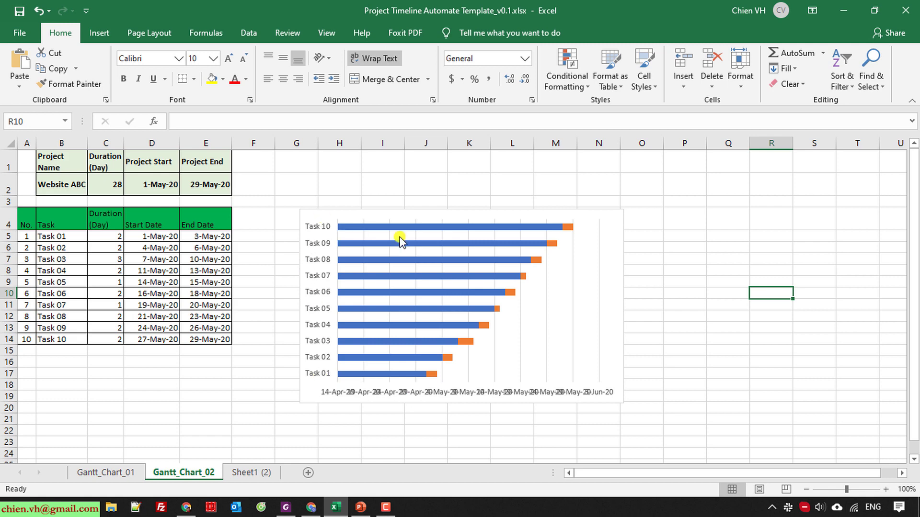
Put the task categories on the chart's vertical axis in reverse order and close the axis formatting.
click(314, 238)
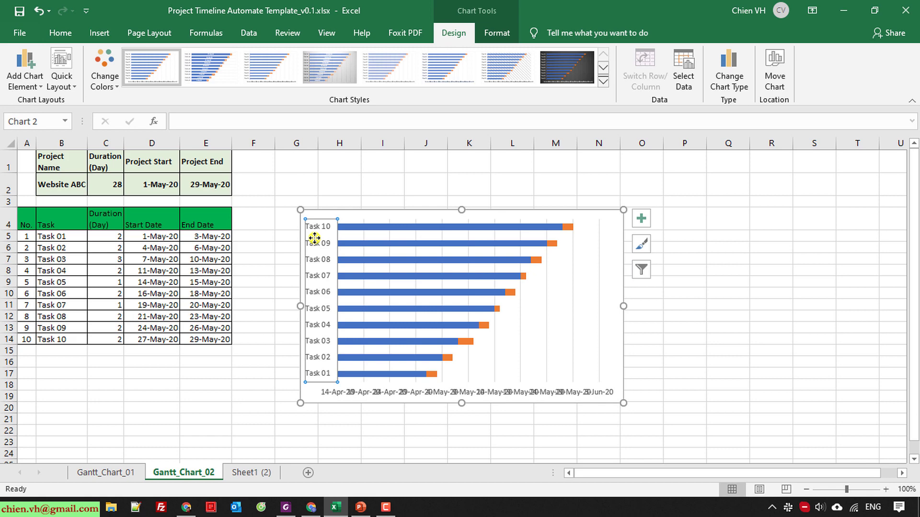
right_click(314, 238)
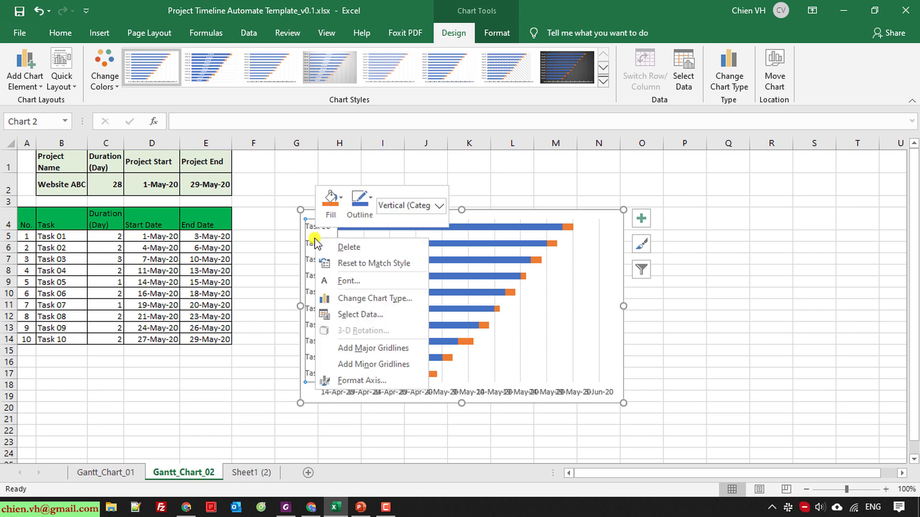
click(371, 382)
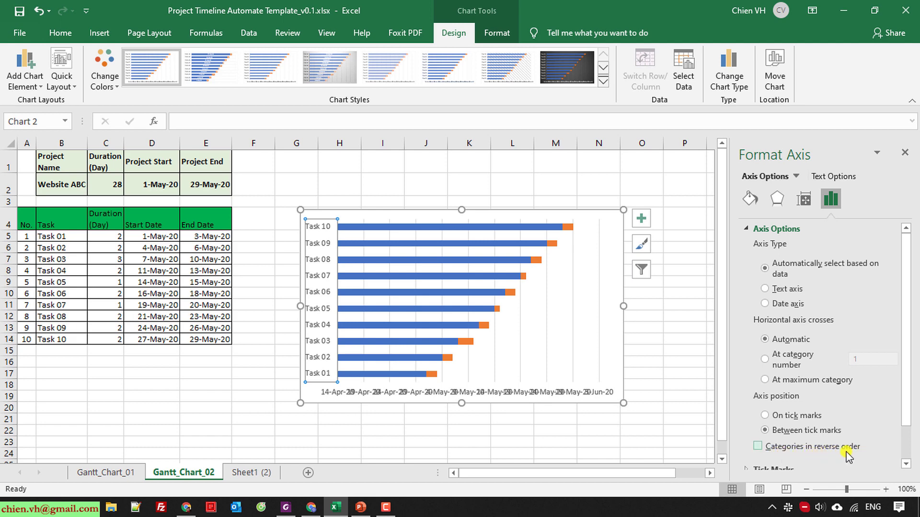
click(757, 447)
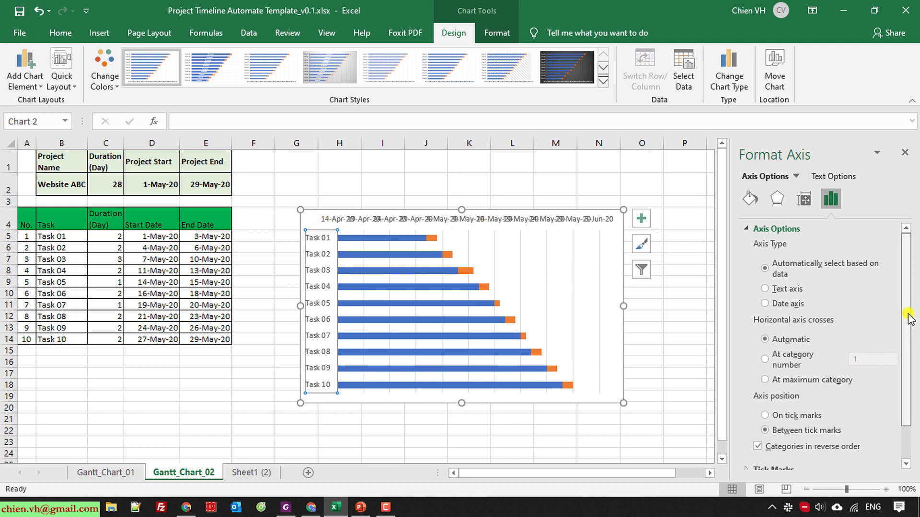
drag(910, 316, 909, 396)
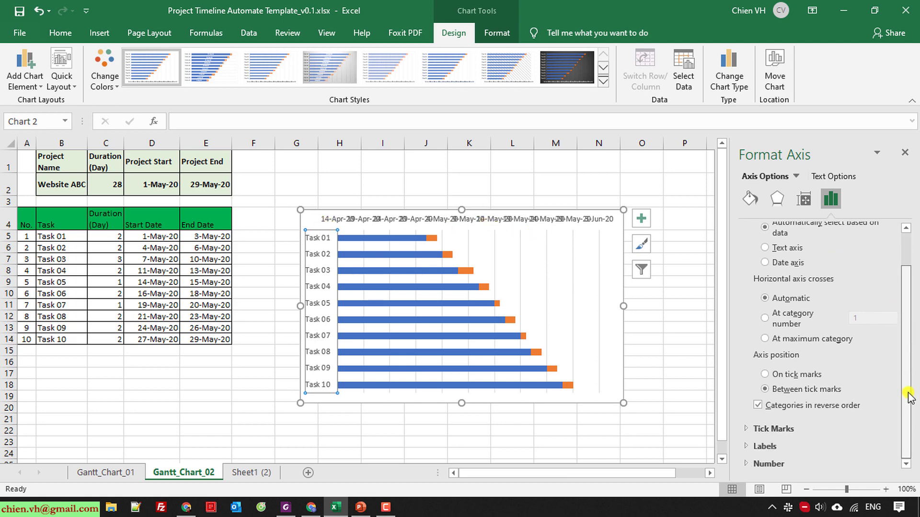
click(906, 154)
click(756, 265)
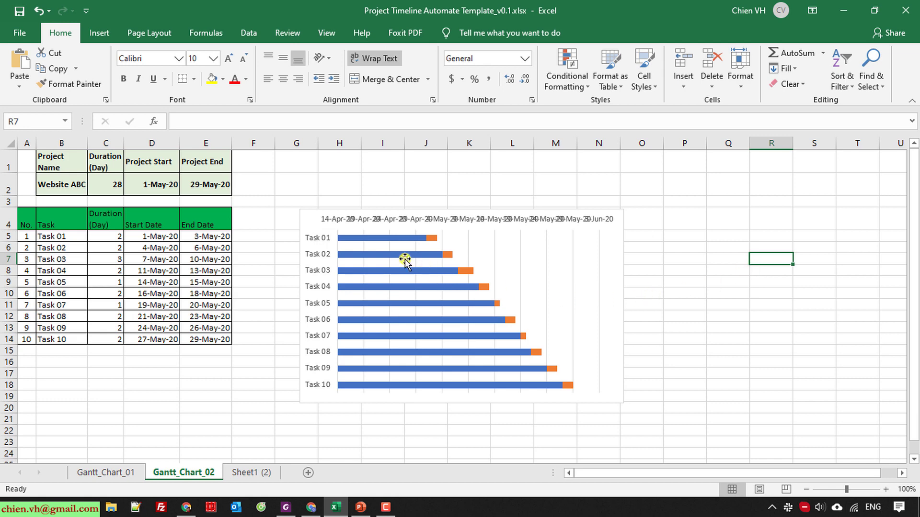
Try removing the fill from only the Task 01 bar of the Start Date series, and undo it.
mouse_move(370, 239)
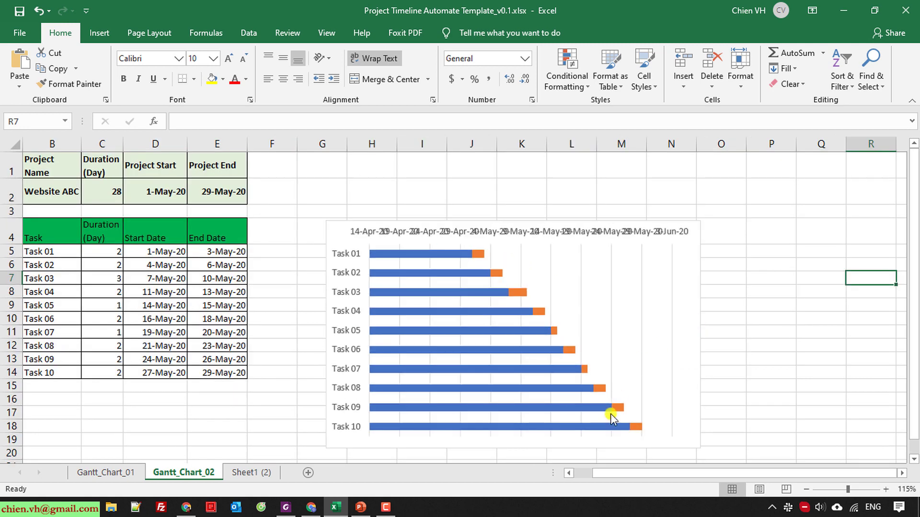
ctrl+scroll(623, 476, up, 1)
drag(636, 473, 605, 476)
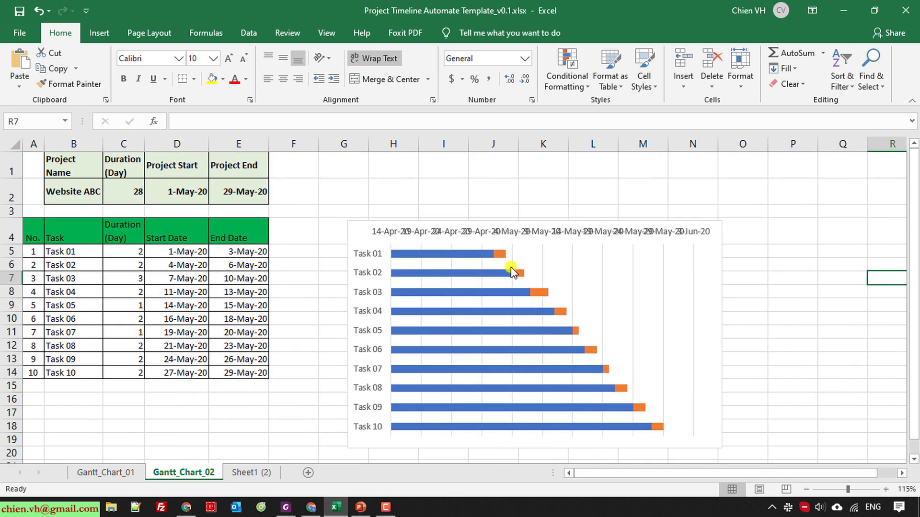
mouse_move(501, 256)
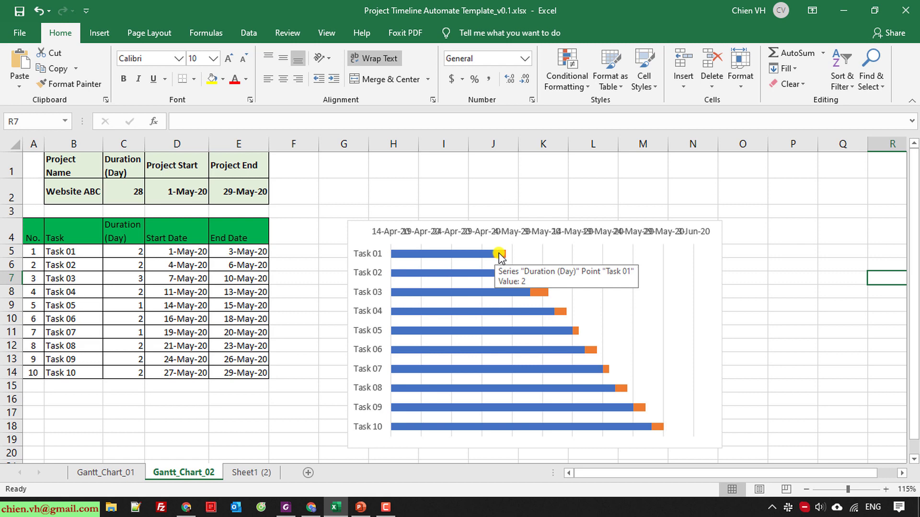
click(446, 255)
click(444, 256)
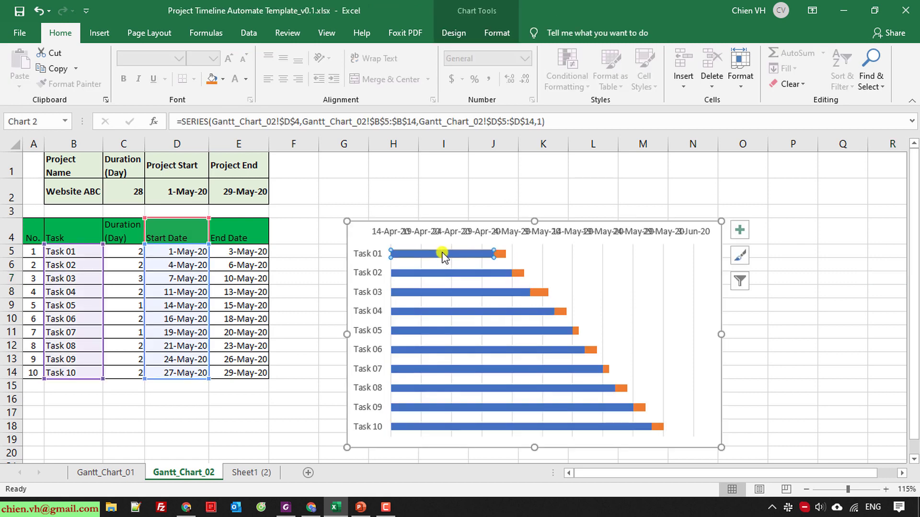
right_click(443, 253)
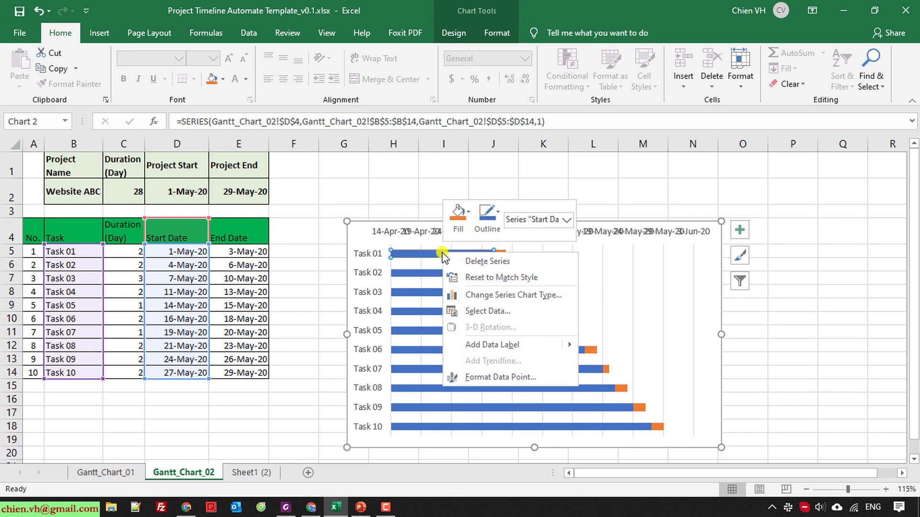
click(510, 376)
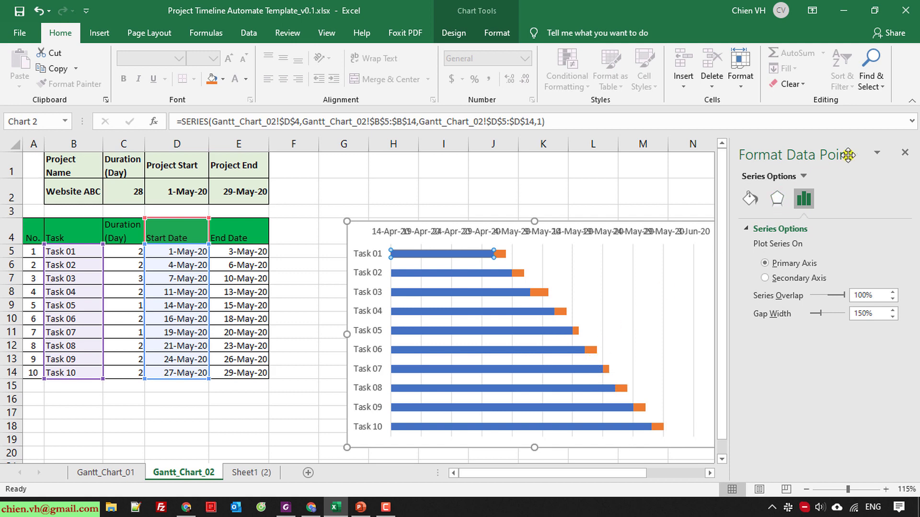
click(751, 199)
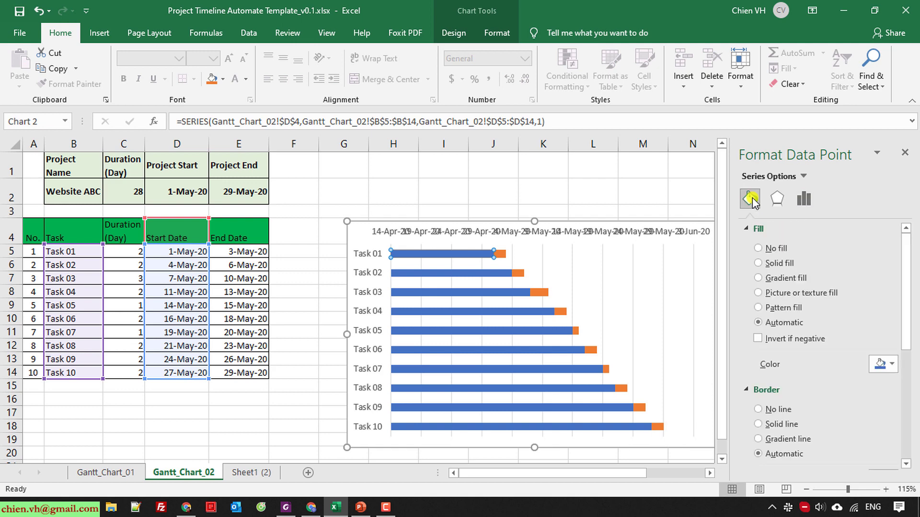
click(770, 249)
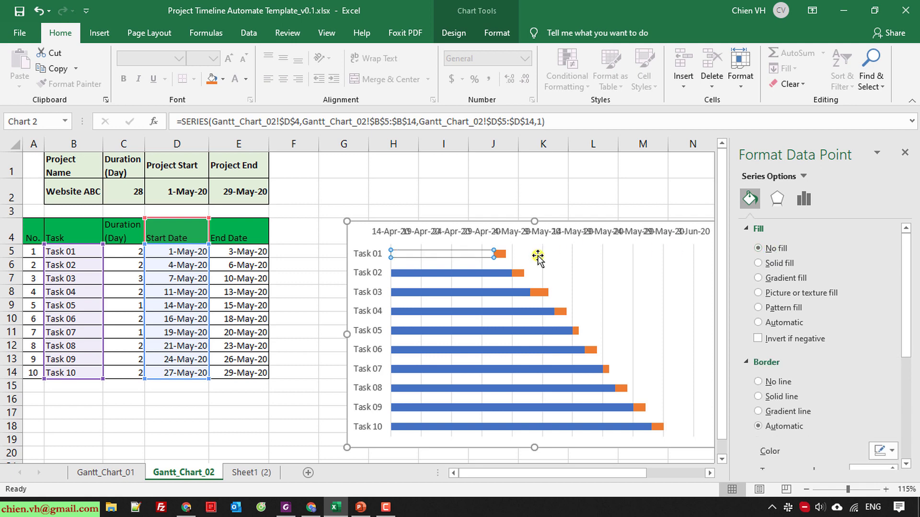
click(663, 279)
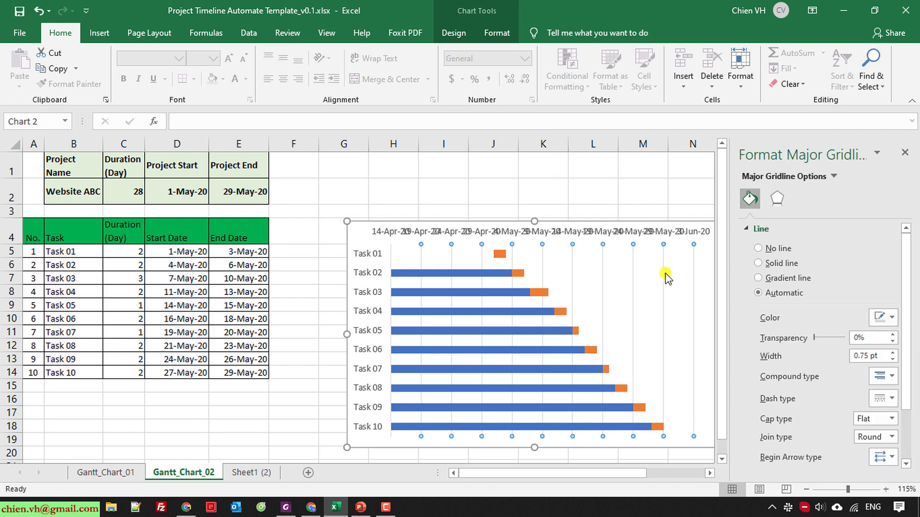
key(ctrl+z)
click(505, 171)
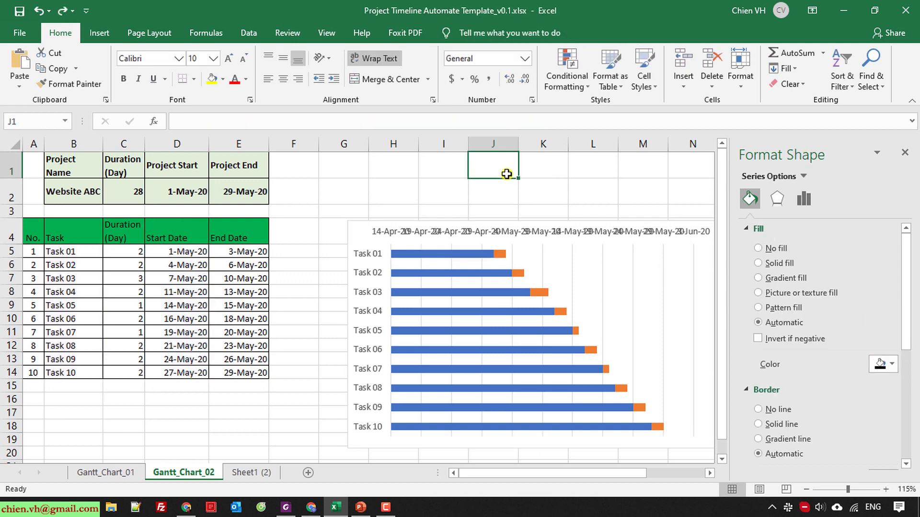
Set the whole Start Date series to no fill and no border line, and close the formatting options.
click(432, 254)
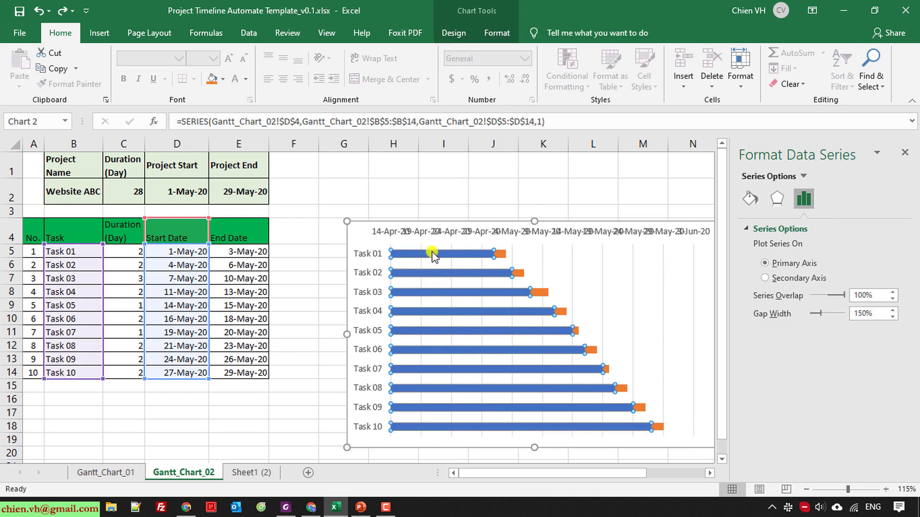
right_click(433, 255)
click(489, 375)
click(752, 199)
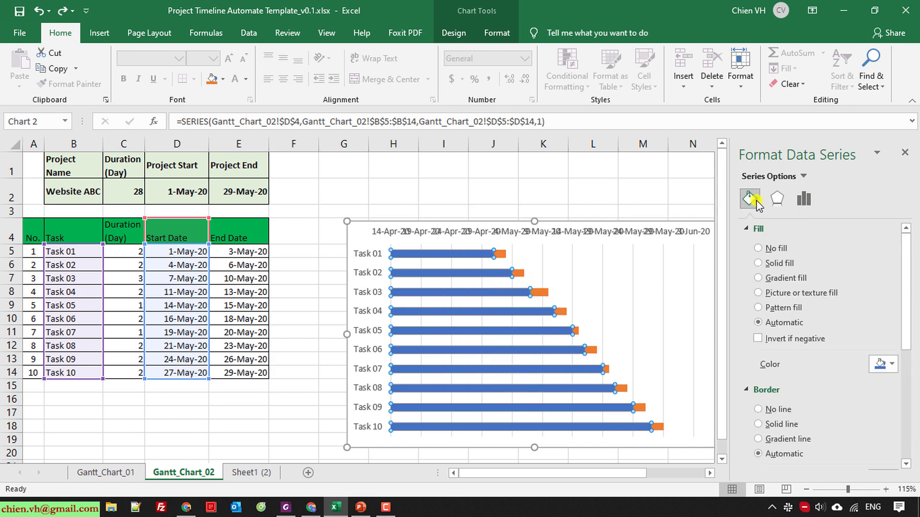
click(769, 248)
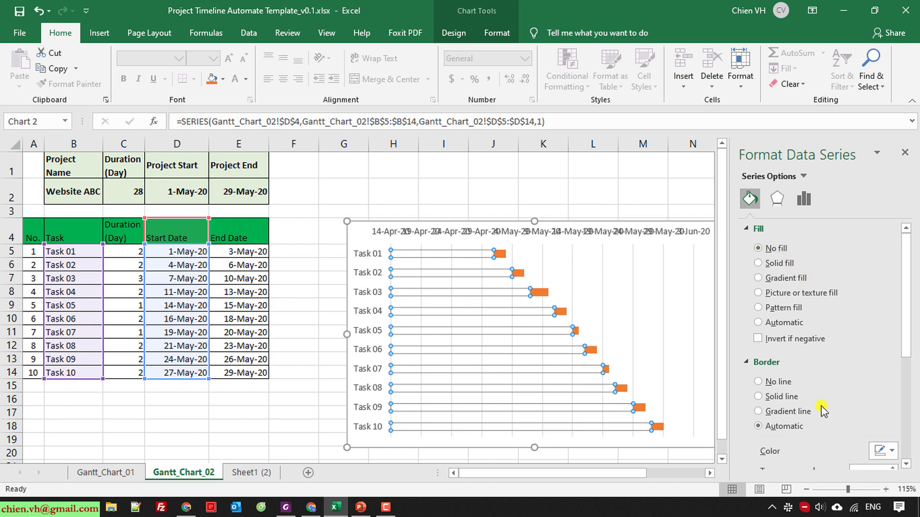
click(777, 383)
click(905, 152)
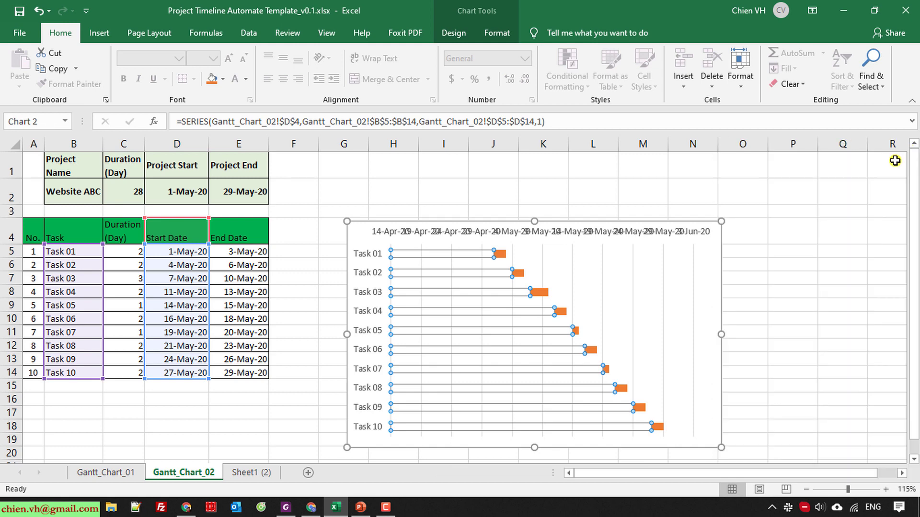
click(814, 267)
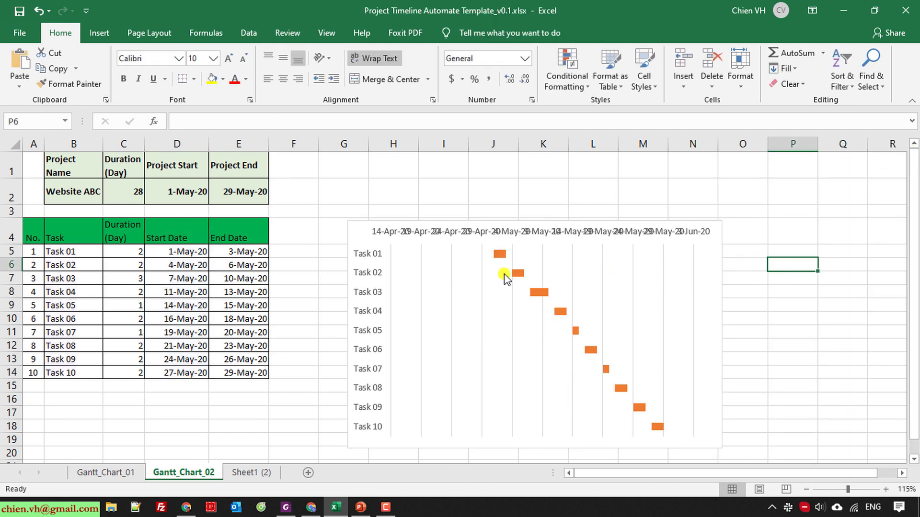
Move the Gantt chart below the task table, starting at row 16 and aligned with column A.
scroll(512, 259, down, 4)
scroll(512, 258, up, 4)
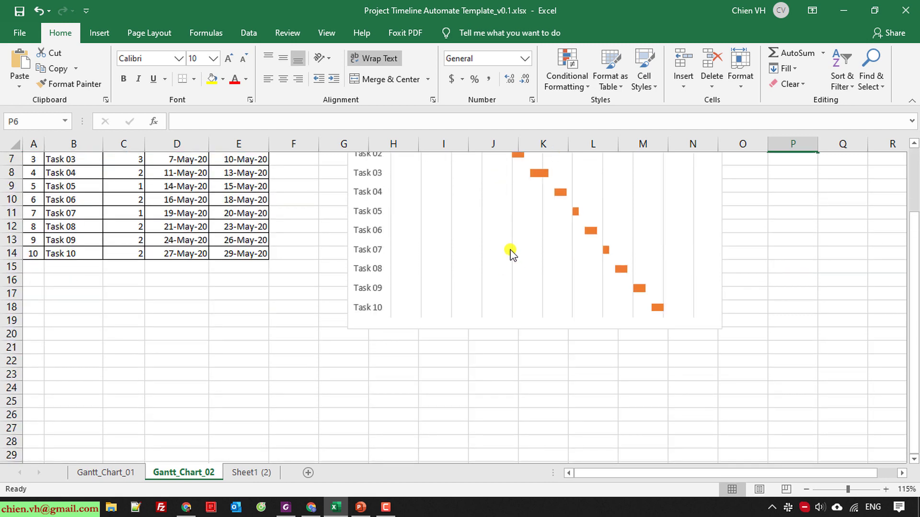
scroll(524, 242, down, 1)
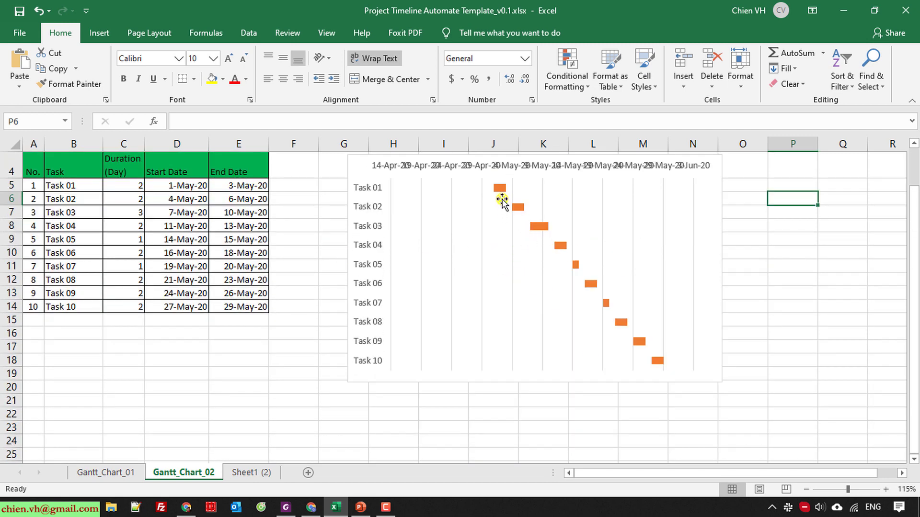
click(670, 191)
drag(715, 191, 398, 363)
scroll(542, 297, down, 2)
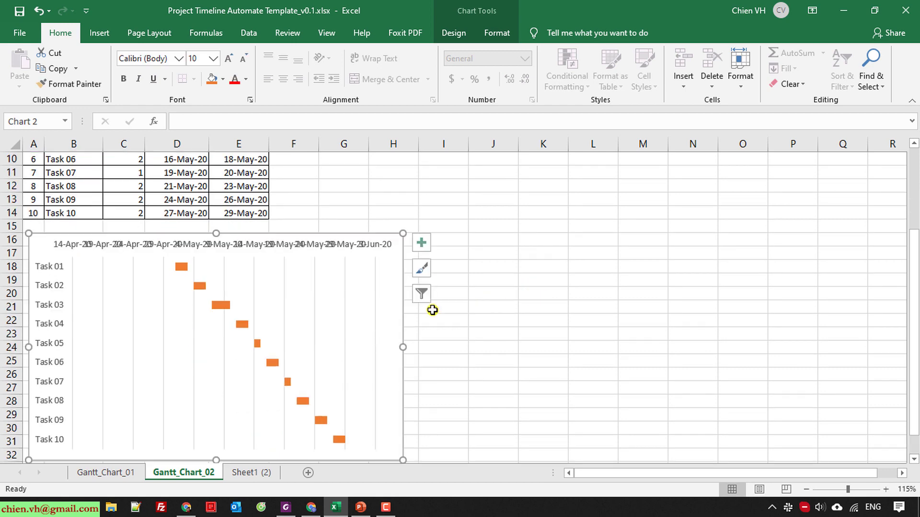
drag(393, 285, 388, 286)
click(531, 280)
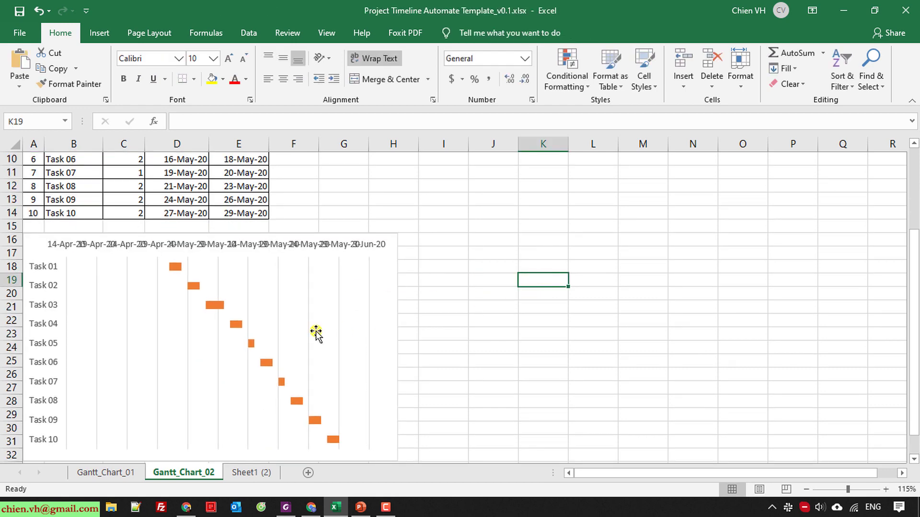
Enlarge the Gantt chart to reach just past column O and down to about row 35.
click(390, 287)
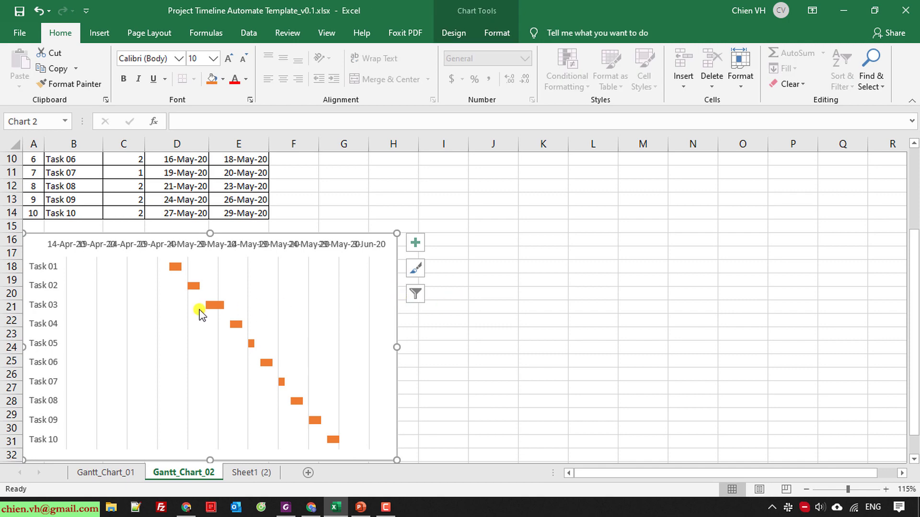
drag(398, 349, 773, 346)
scroll(759, 343, down, 1)
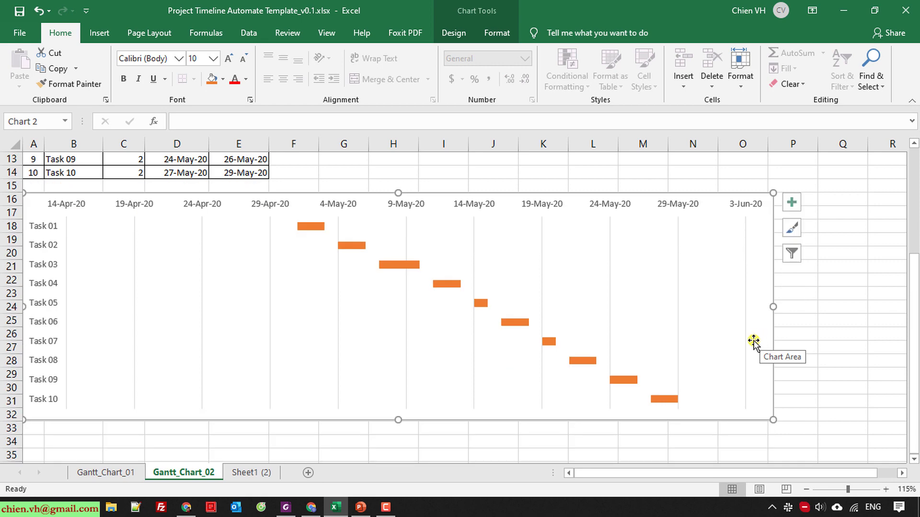
drag(398, 422, 398, 463)
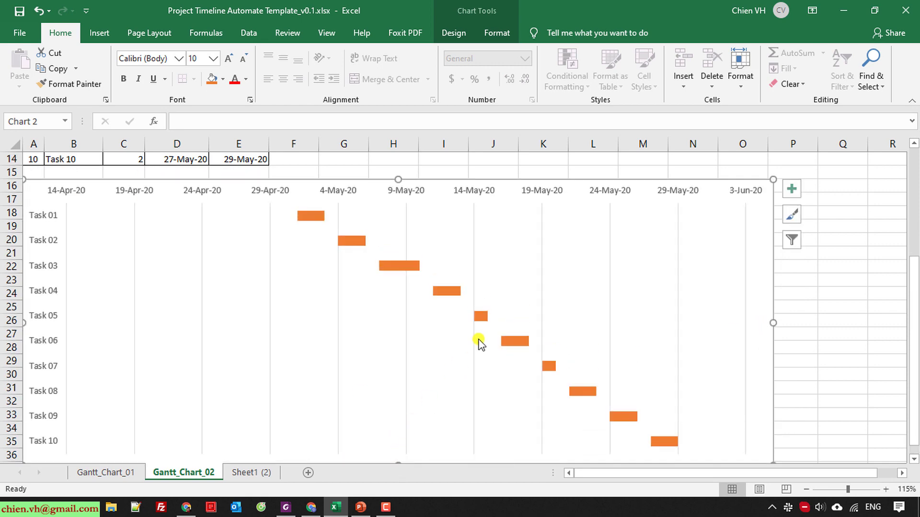
key(ctrl+z)
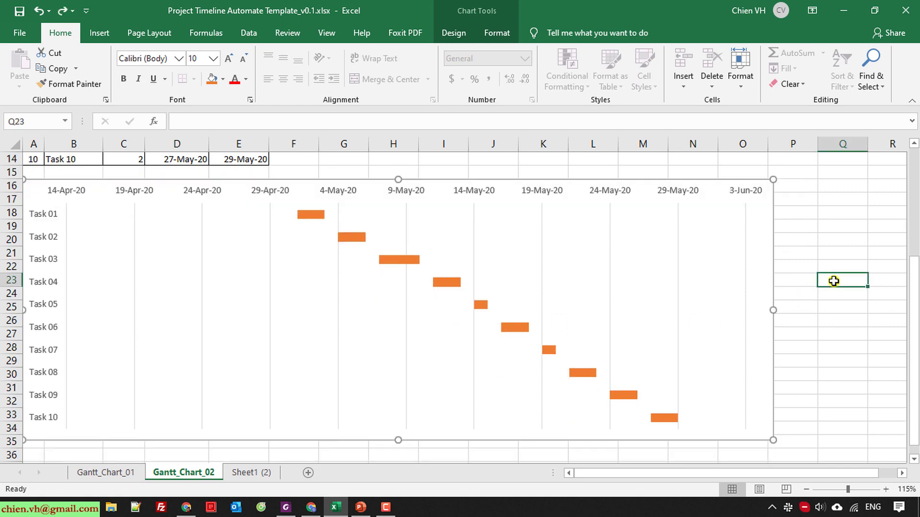
click(818, 283)
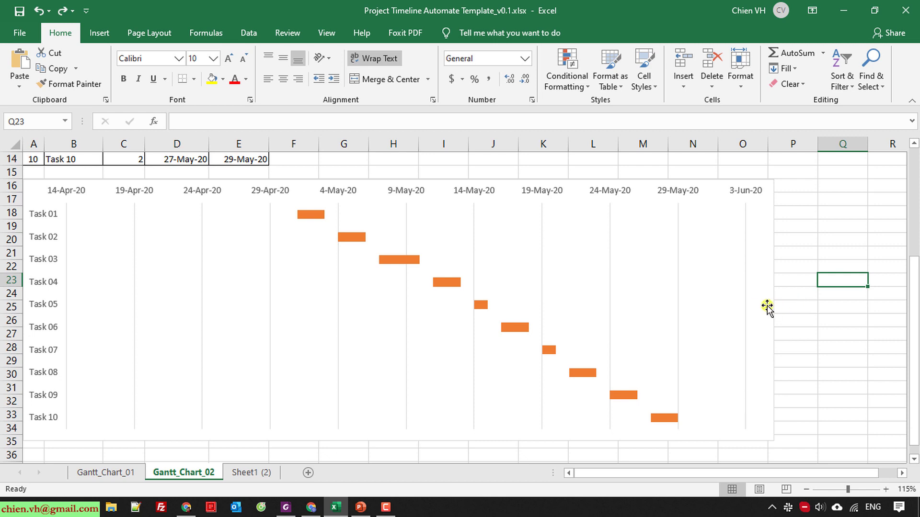
Preview the Task 01 start date in cell D5 in the General number format to read its serial number.
click(142, 194)
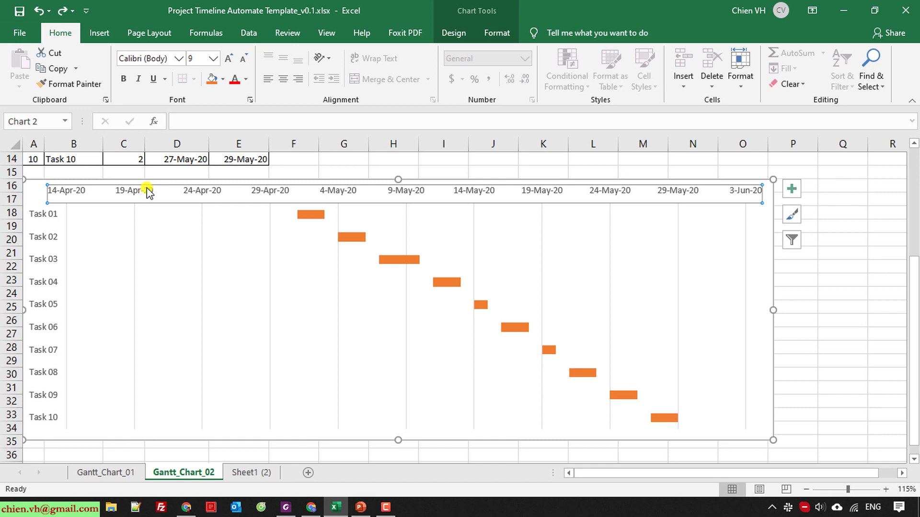
scroll(201, 253, up, 3)
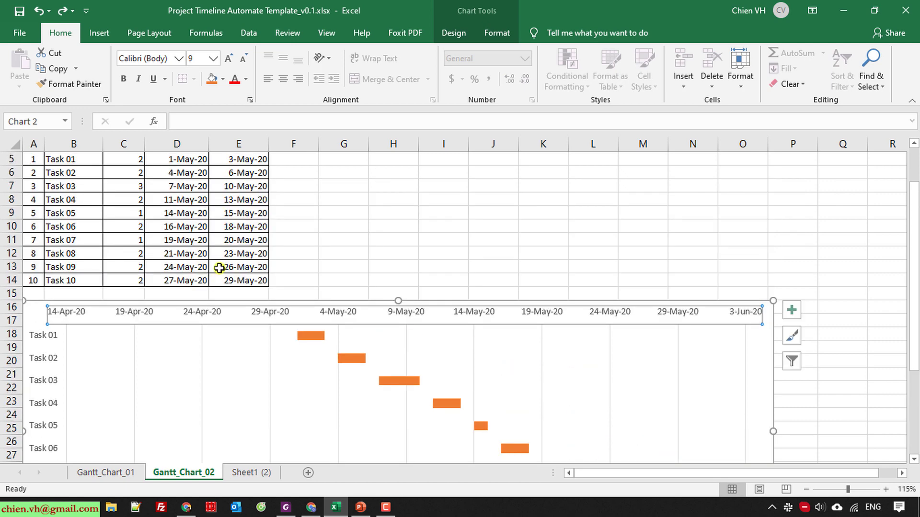
scroll(219, 268, up, 2)
click(182, 252)
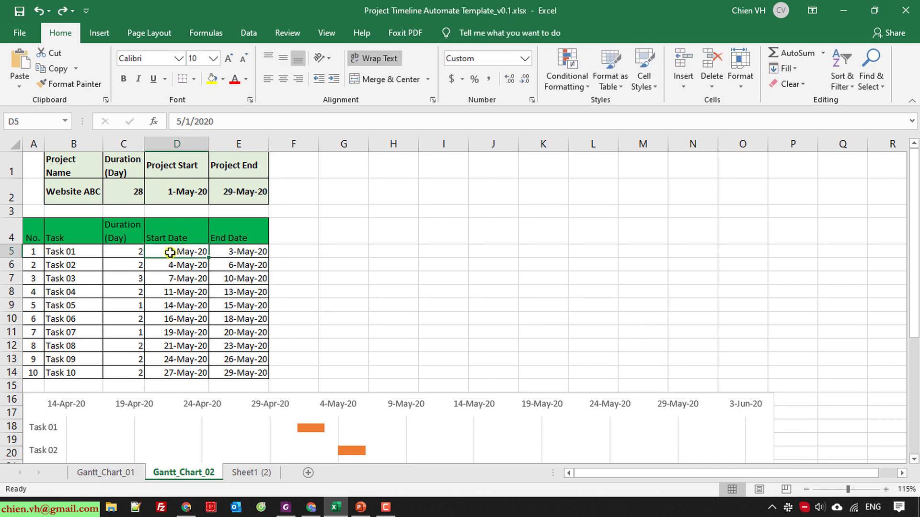
right_click(173, 252)
click(213, 440)
drag(211, 184, 486, 121)
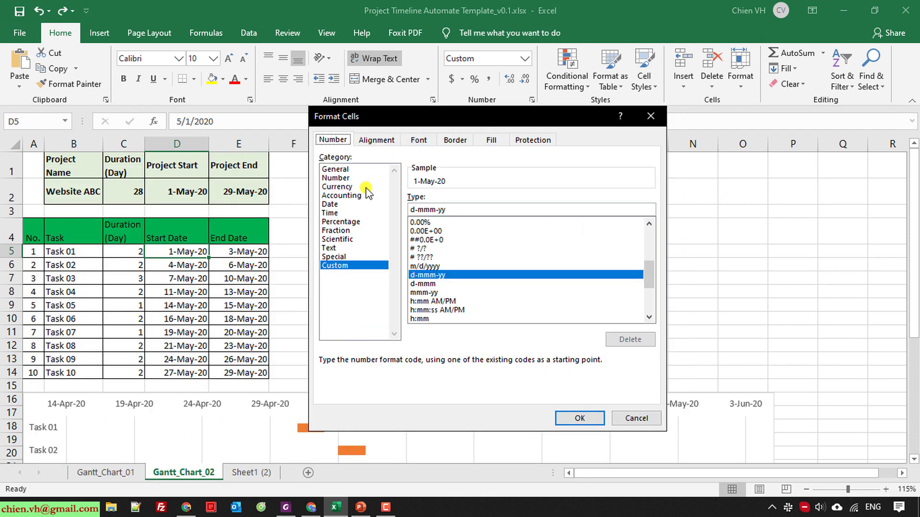
click(340, 169)
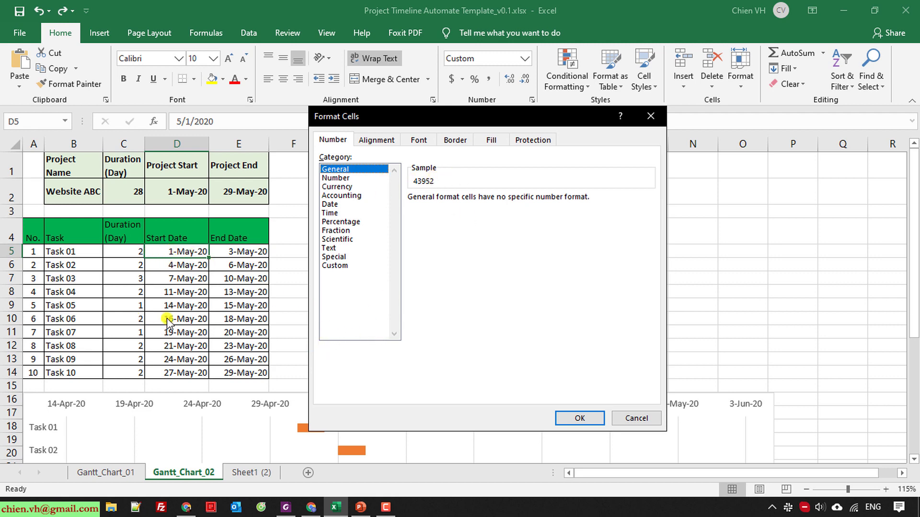
right_click(9, 507)
click(38, 437)
key(BackSpace)
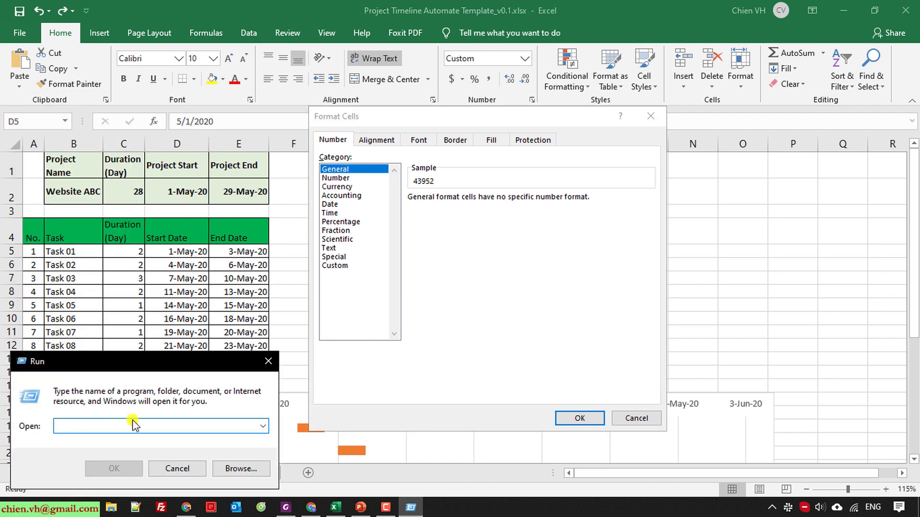
text(43952)
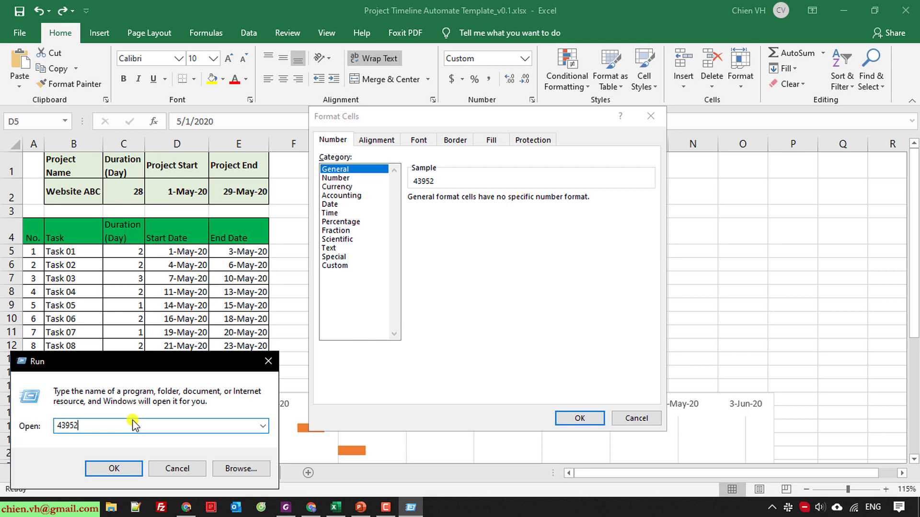
key(ctrl+a)
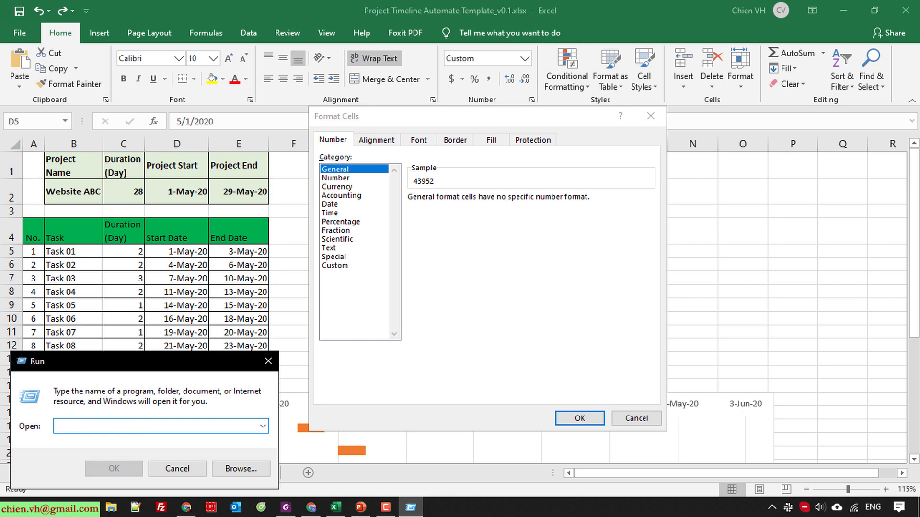
click(175, 467)
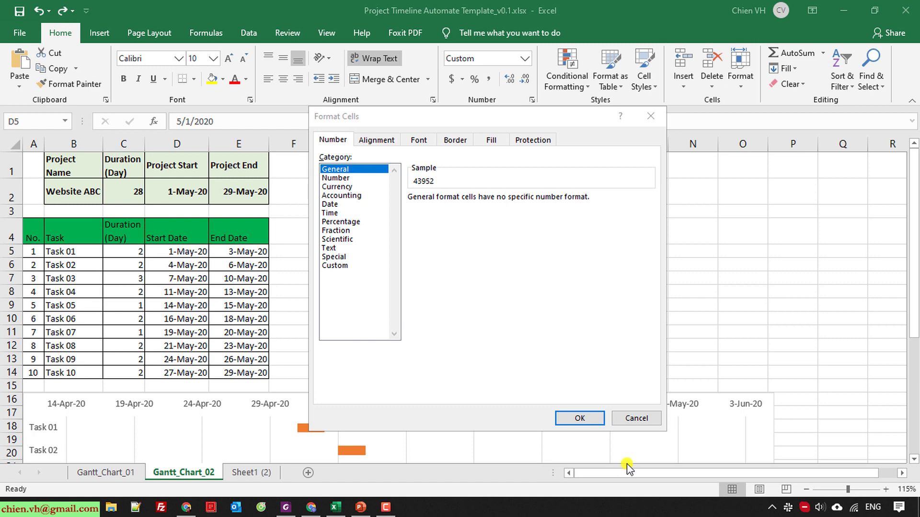
Discard the cell format change on D5 and return to the Gantt chart.
click(639, 420)
click(663, 263)
scroll(663, 267, down, 1)
scroll(663, 267, down, 2)
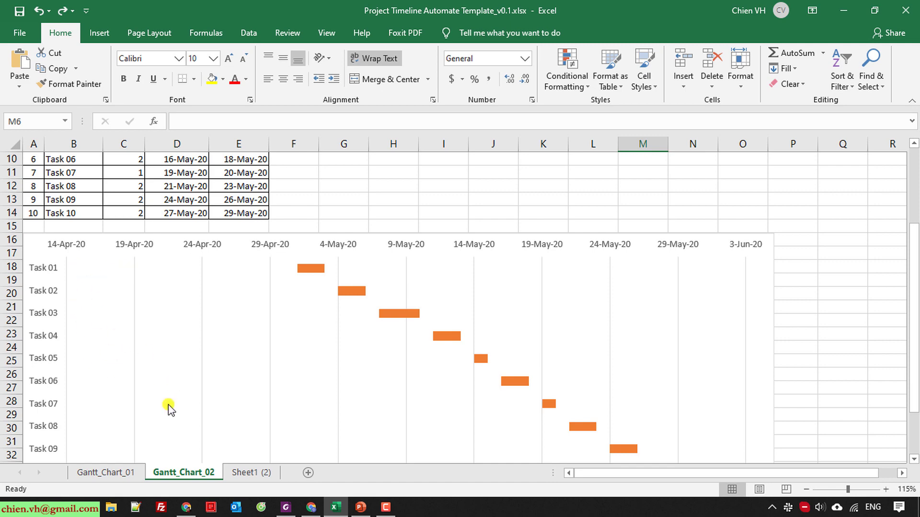
scroll(169, 408, up, 1)
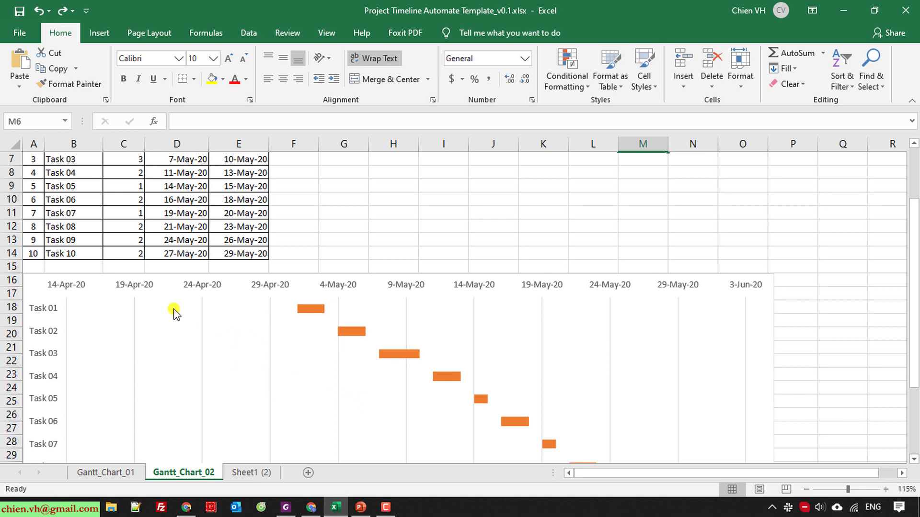
Set the minimum bound of the chart's date axis to 43952 and close the axis formatting options.
click(110, 290)
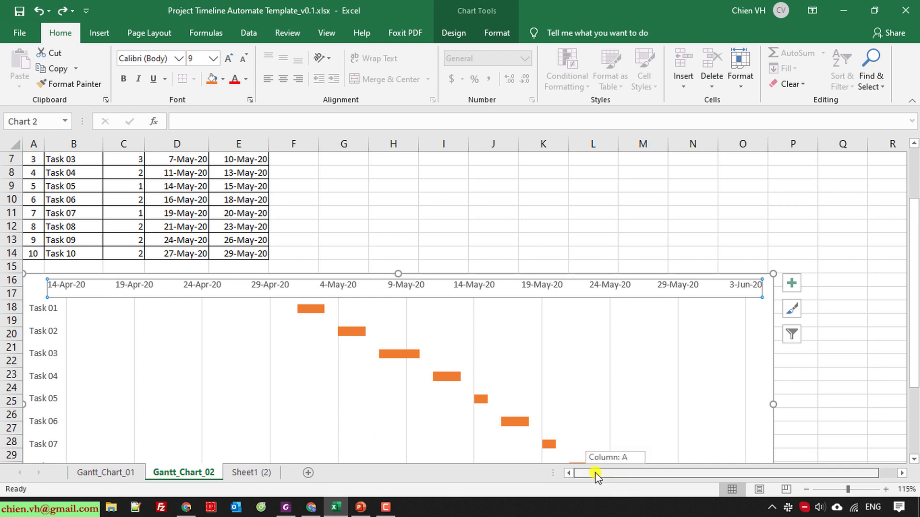
right_click(206, 287)
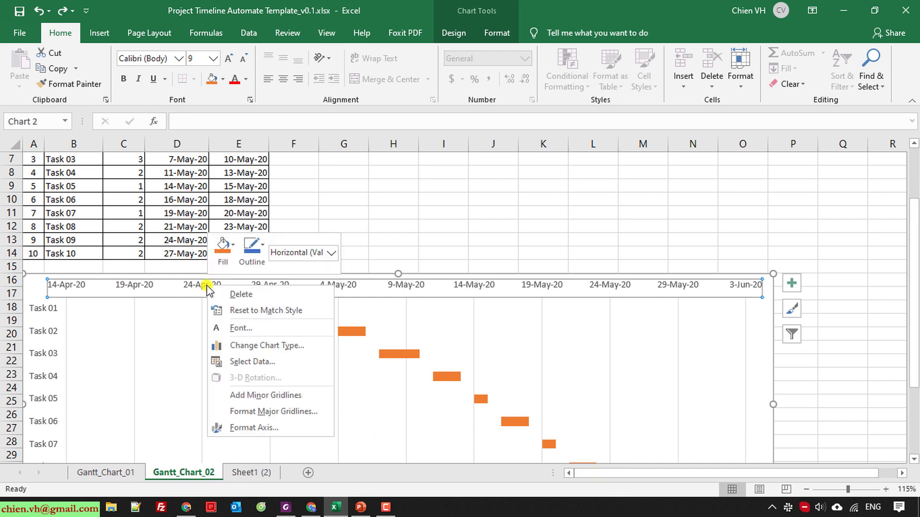
click(282, 428)
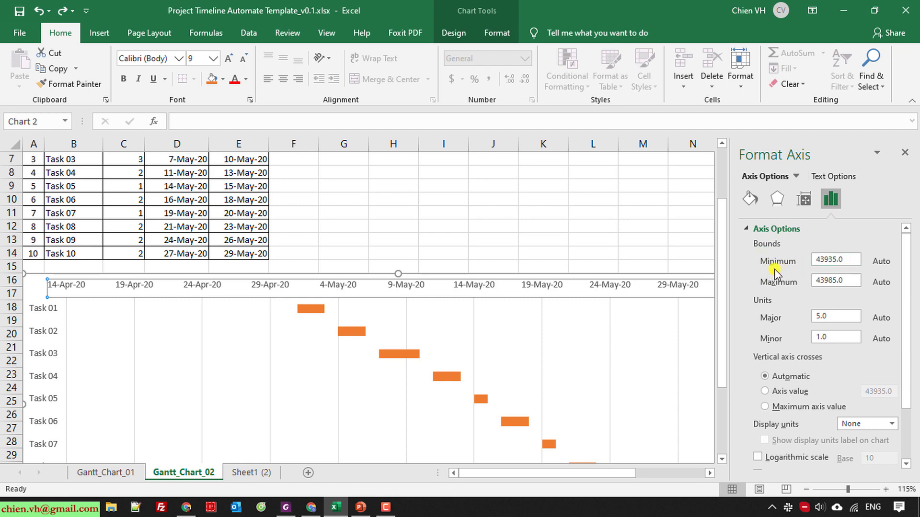
drag(849, 258, 795, 261)
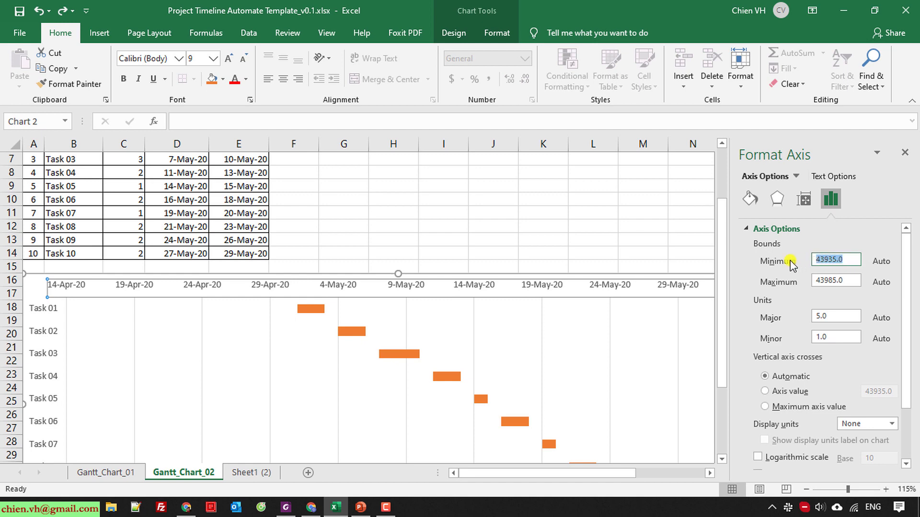
key(BackSpace)
text(43952)
click(853, 279)
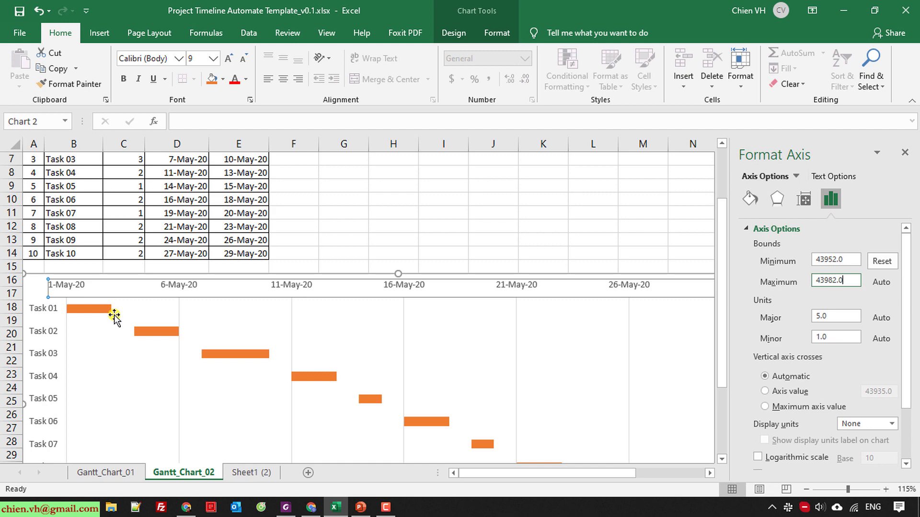
click(847, 315)
scroll(845, 314, down, 2)
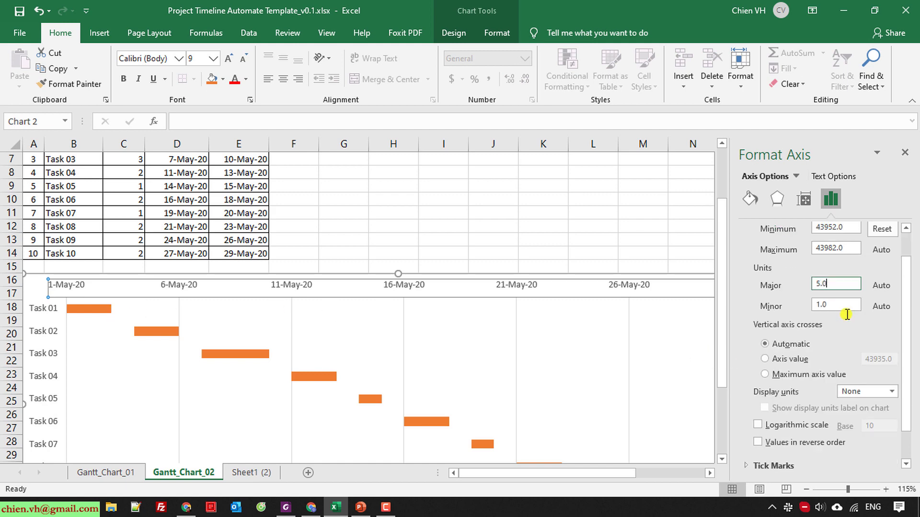
click(906, 154)
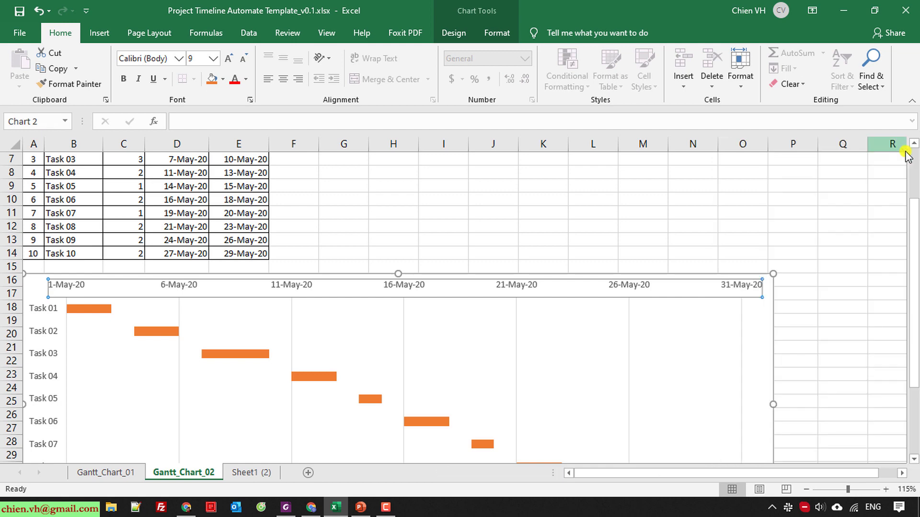
Deselect the Gantt chart and save the workbook.
click(861, 253)
scroll(872, 283, down, 1)
scroll(872, 287, down, 1)
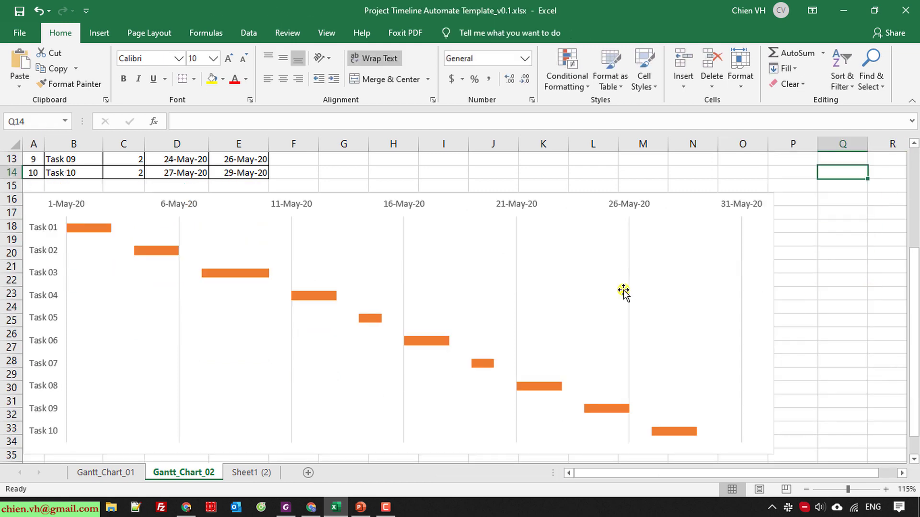
scroll(177, 357, down, 2)
scroll(263, 324, up, 2)
click(21, 15)
click(857, 276)
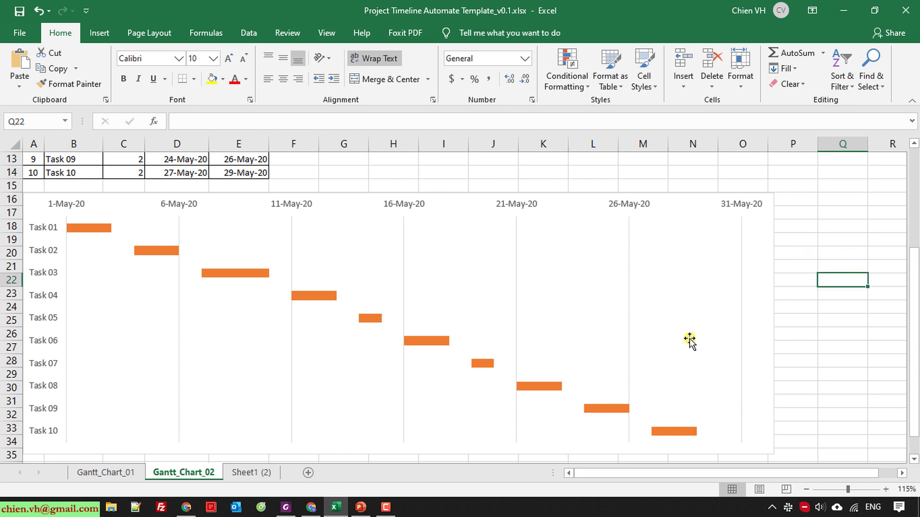
click(440, 274)
right_click(469, 254)
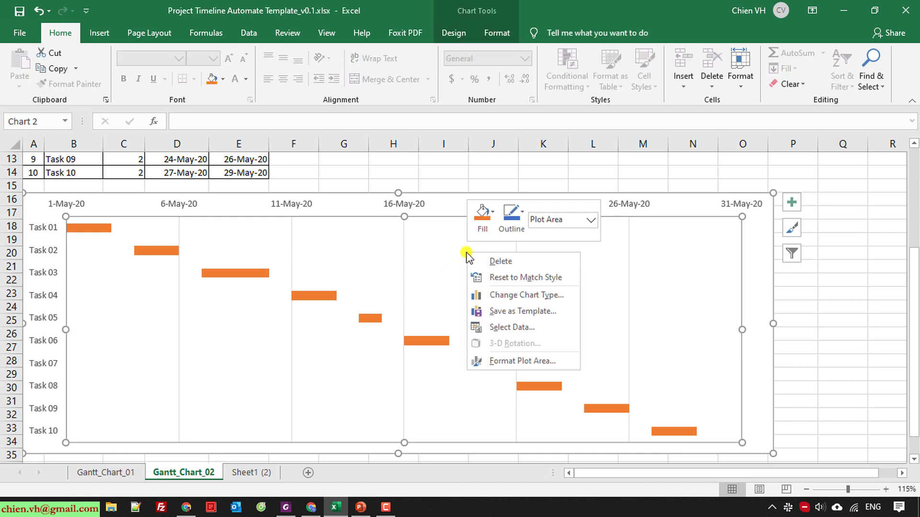
click(527, 328)
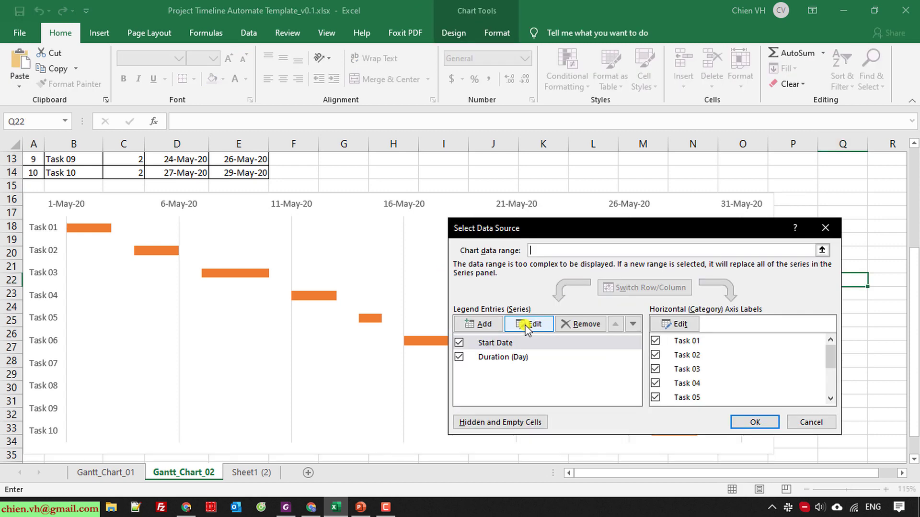
click(809, 422)
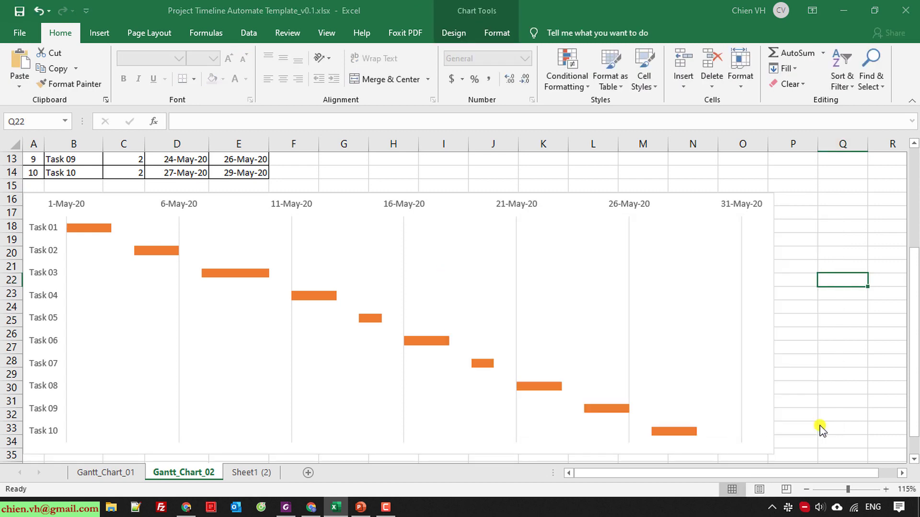
click(899, 321)
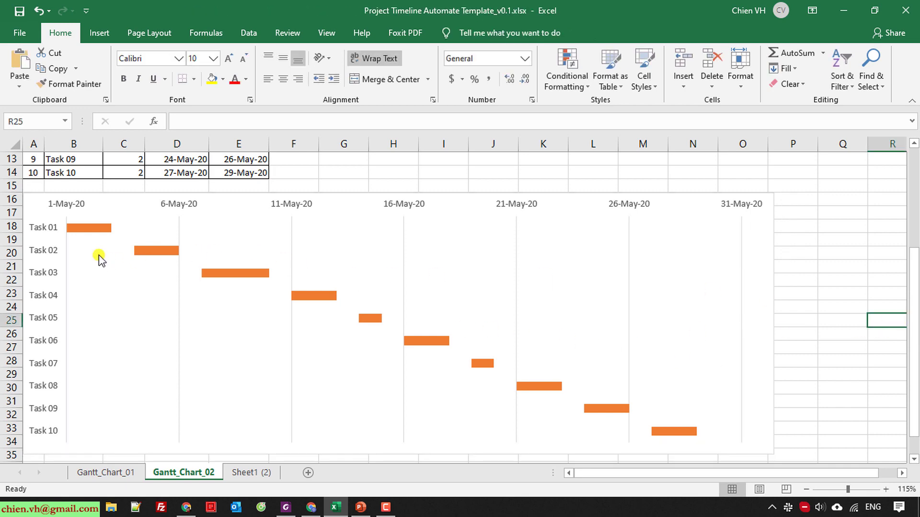
Set the gap width of the Duration (Day) series to 10% and close the series formatting options.
click(84, 227)
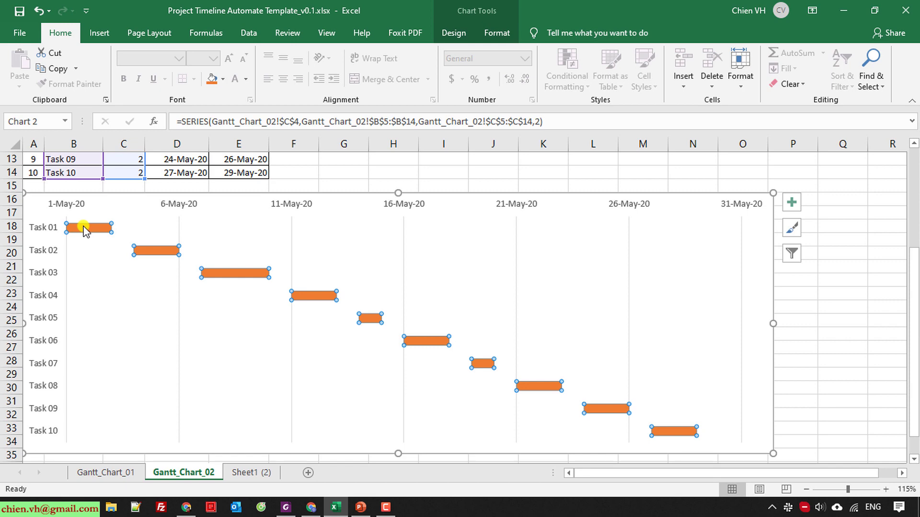
right_click(85, 229)
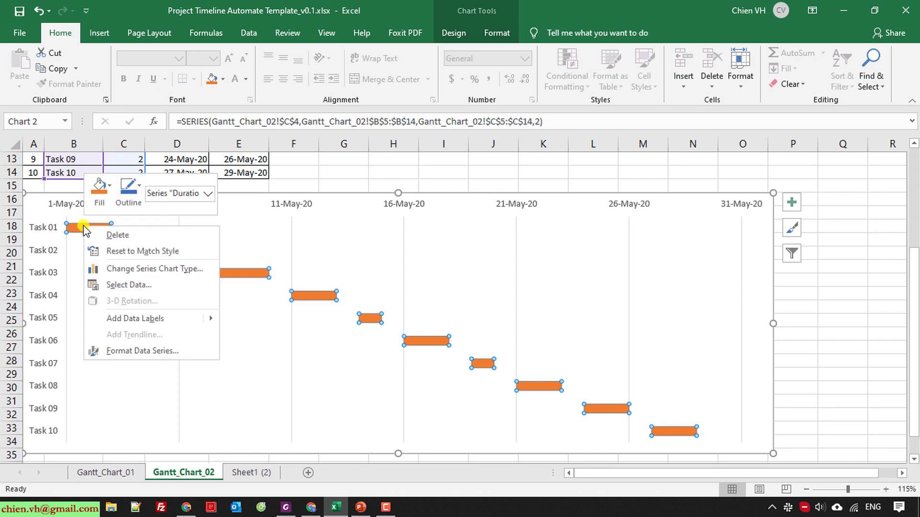
click(159, 352)
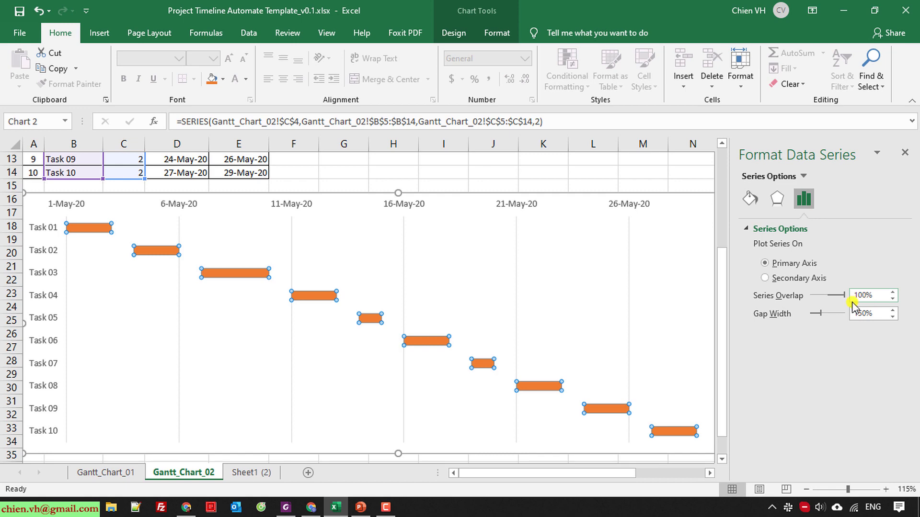
double_click(876, 313)
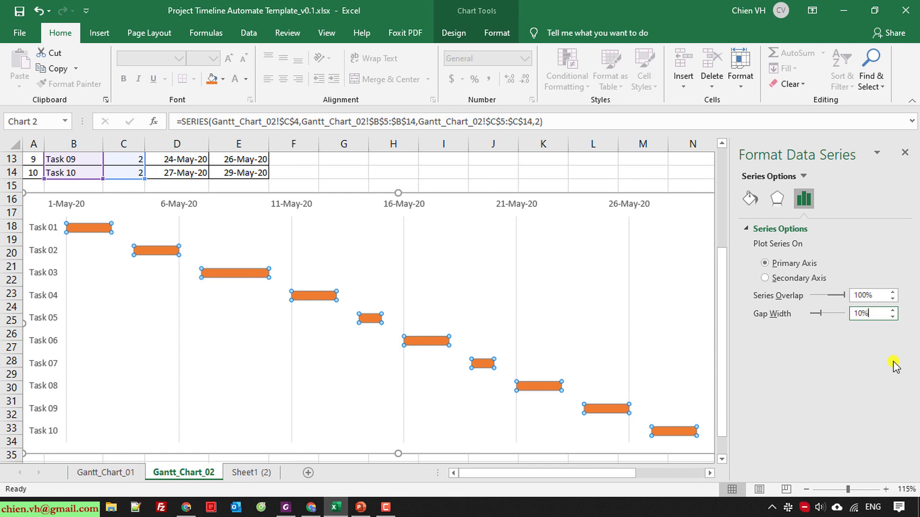
text(10%)
key(Return)
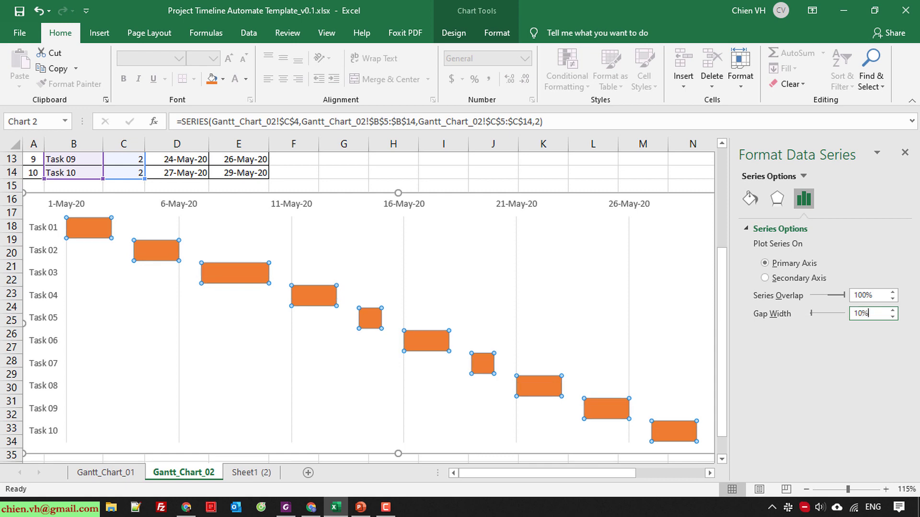
click(676, 173)
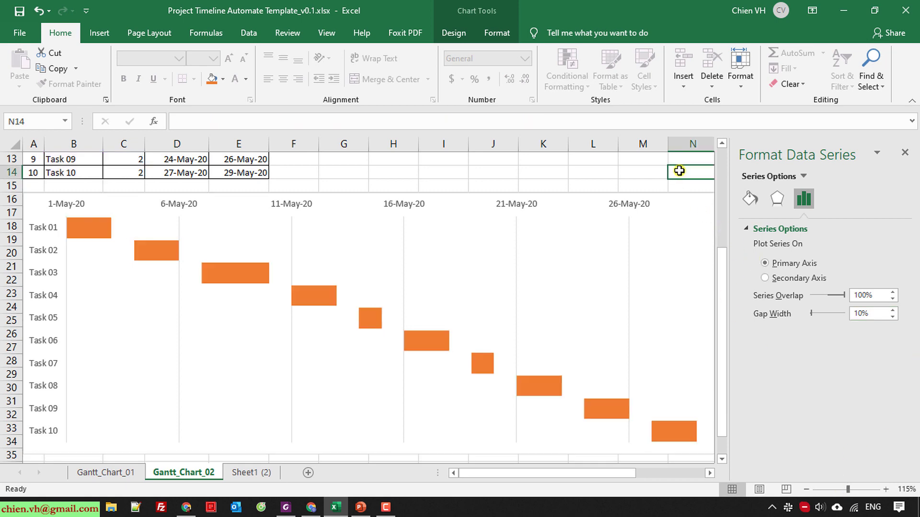
click(904, 153)
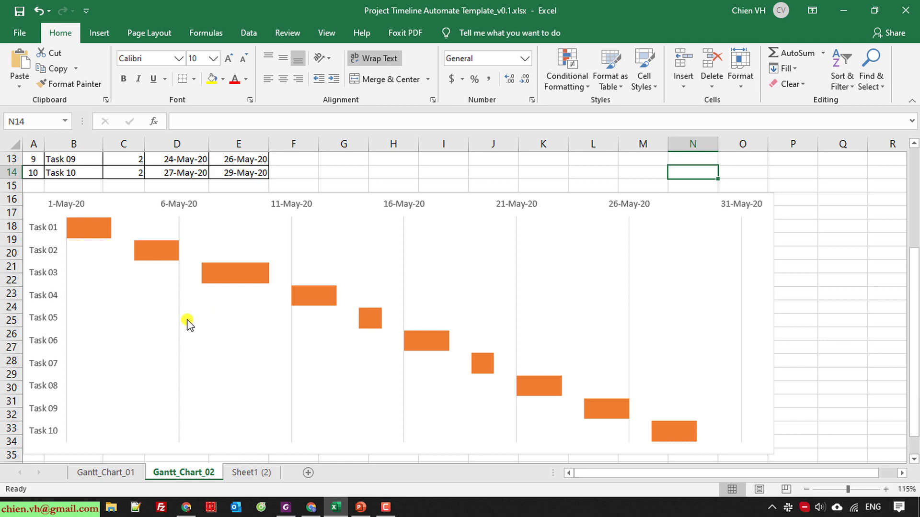
Add data labels to the Duration (Day) bars and deselect the chart.
click(91, 233)
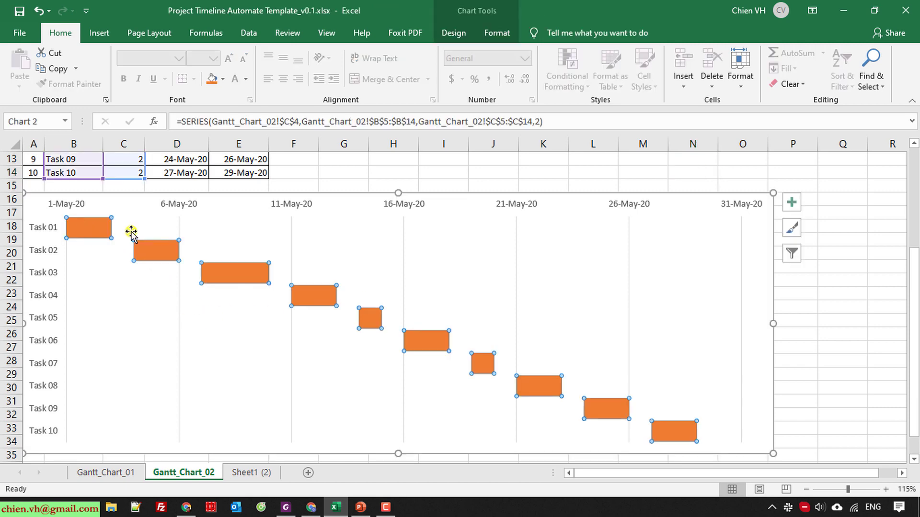
right_click(87, 233)
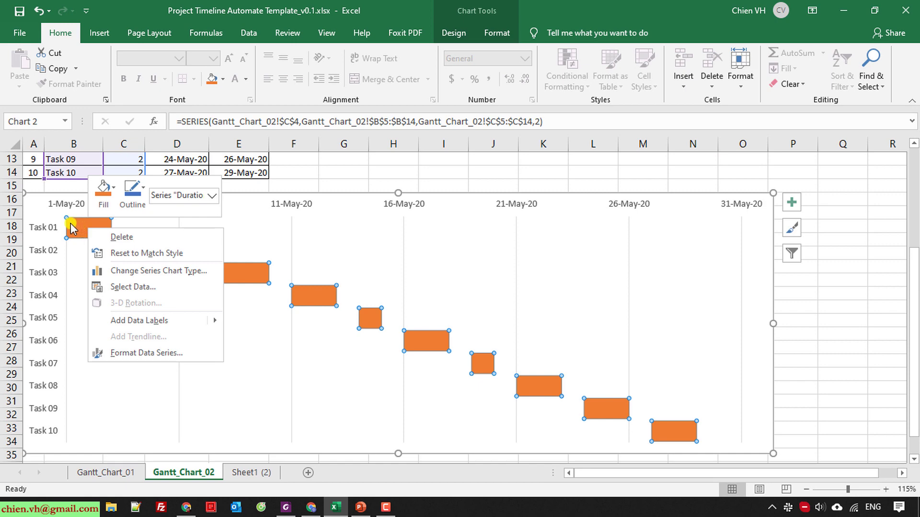
click(151, 320)
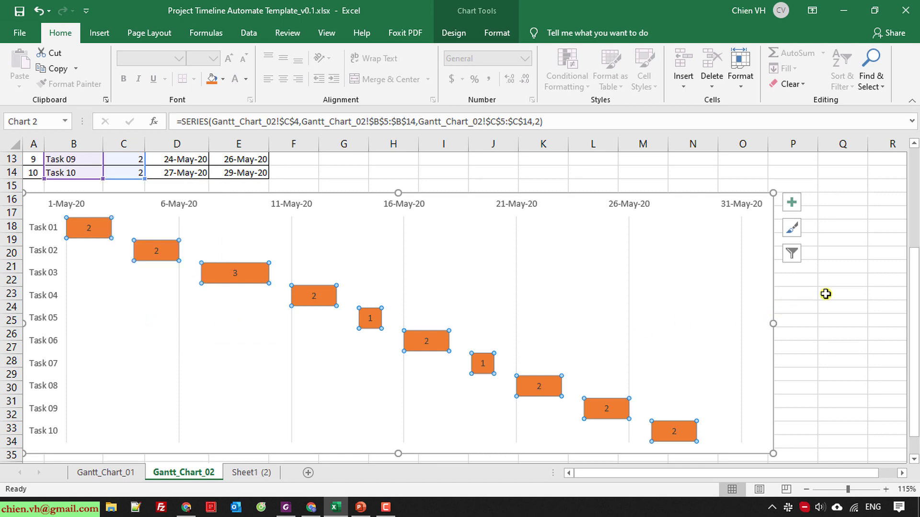
click(842, 304)
scroll(137, 373, up, 1)
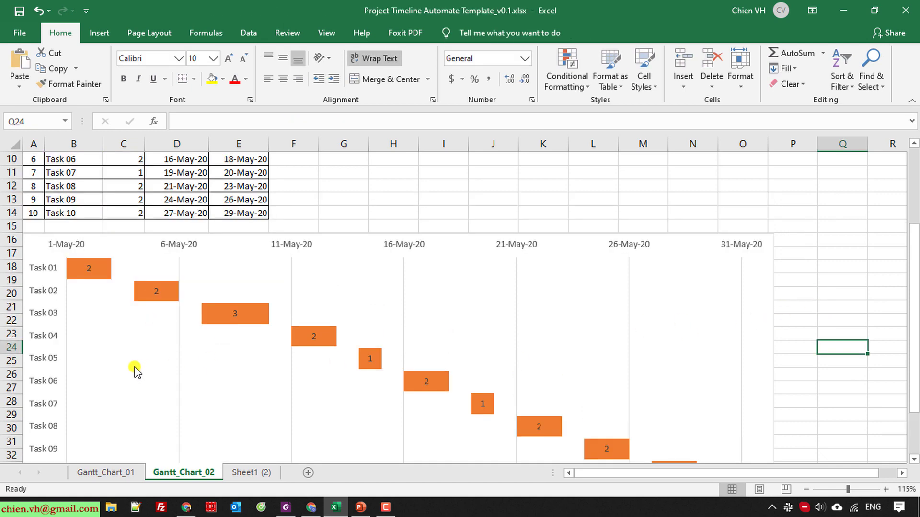
Set the duration of Task 01 to 4 days and review the resulting Gantt chart bars.
scroll(137, 373, up, 1)
scroll(83, 321, up, 1)
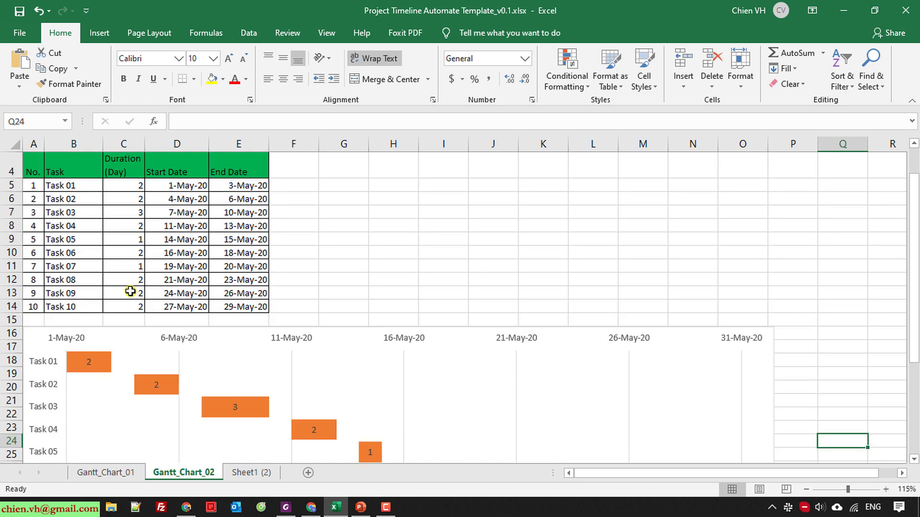
click(132, 186)
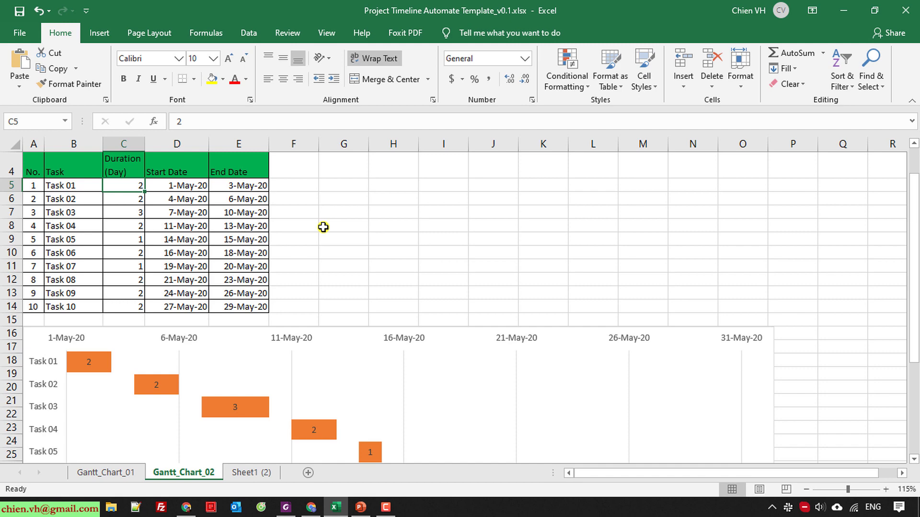
text(4)
key(Return)
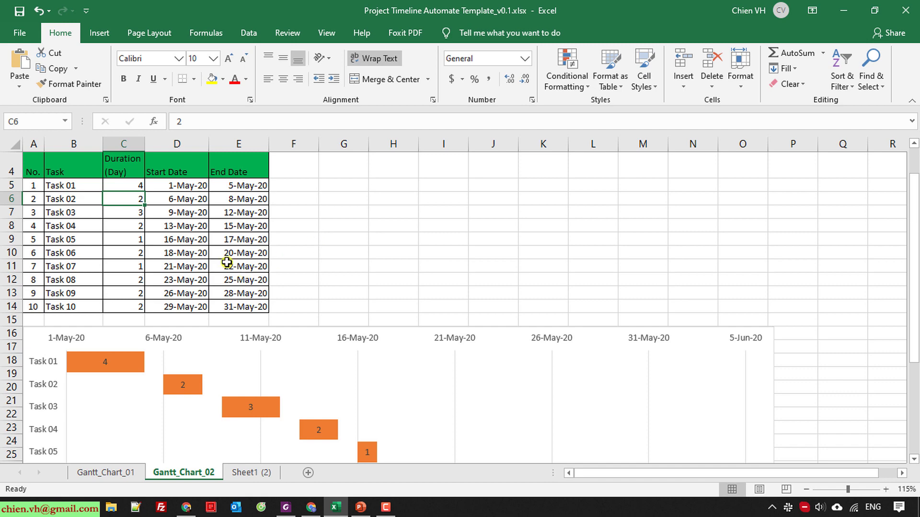
scroll(103, 314, down, 1)
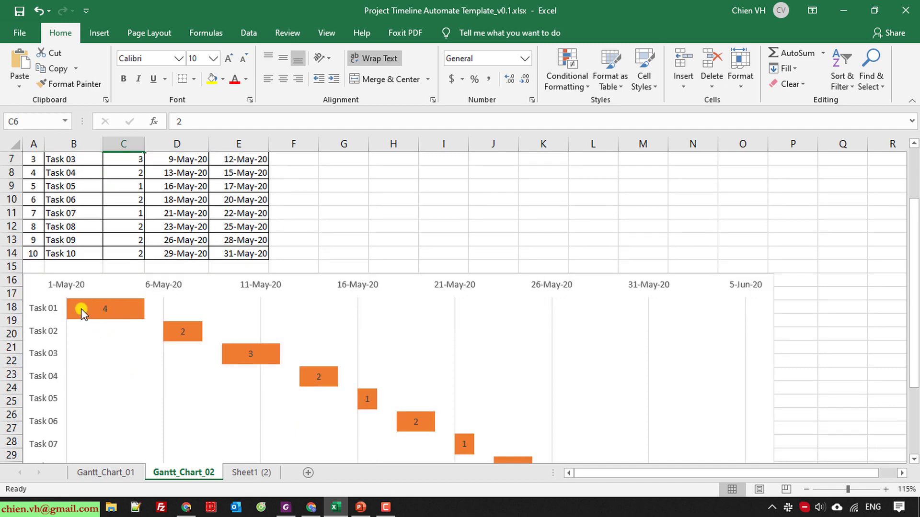
scroll(177, 331, down, 3)
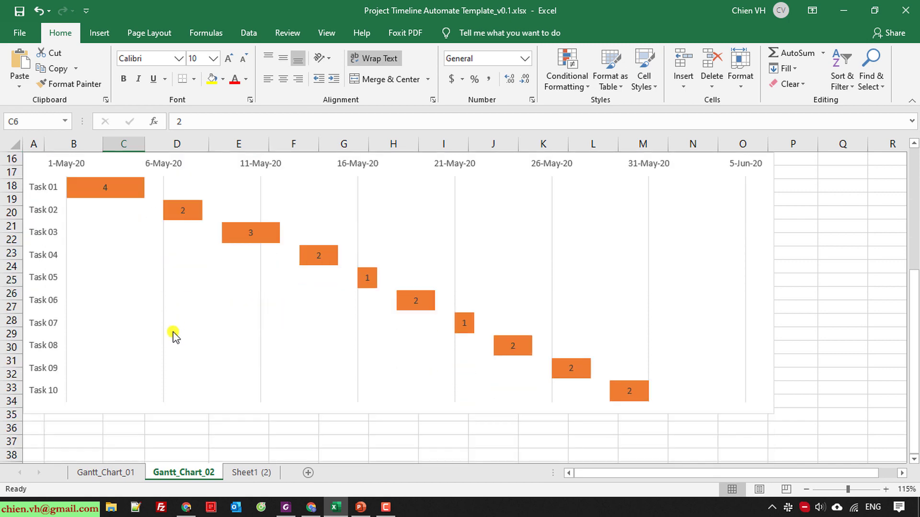
mouse_move(623, 398)
scroll(623, 398, up, 2)
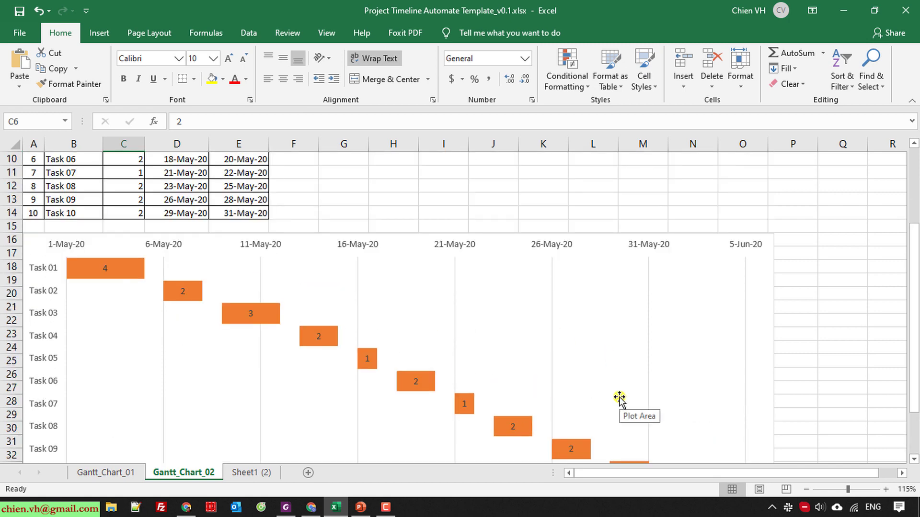
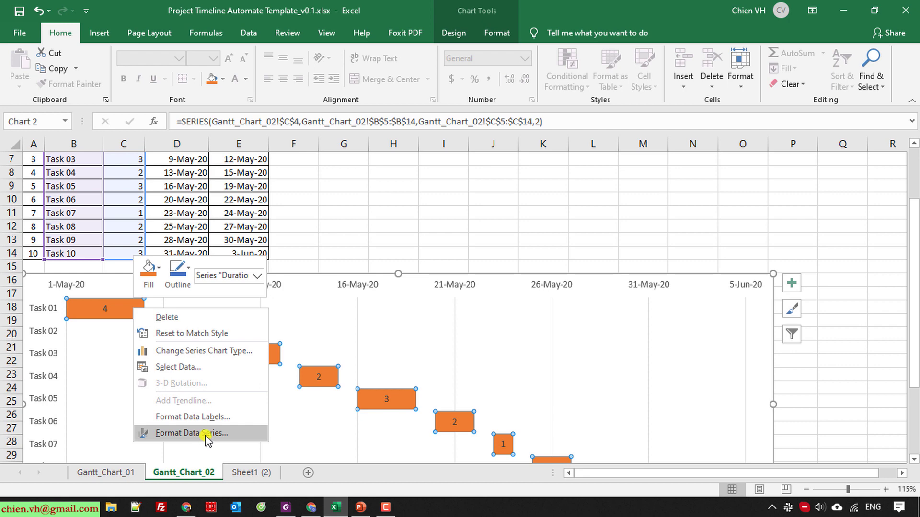
Apply the Angle top bevel to the Duration (Day) bars, review the chart and close the formatting options.
click(207, 434)
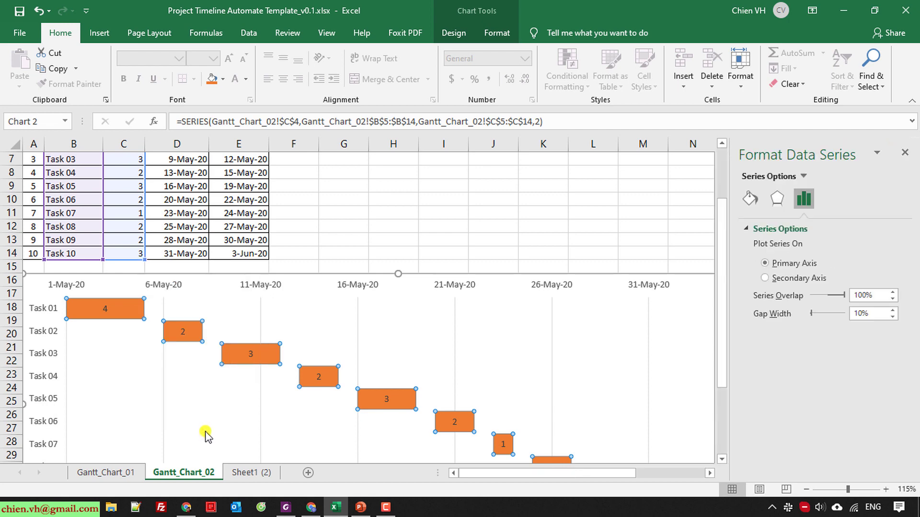
click(778, 199)
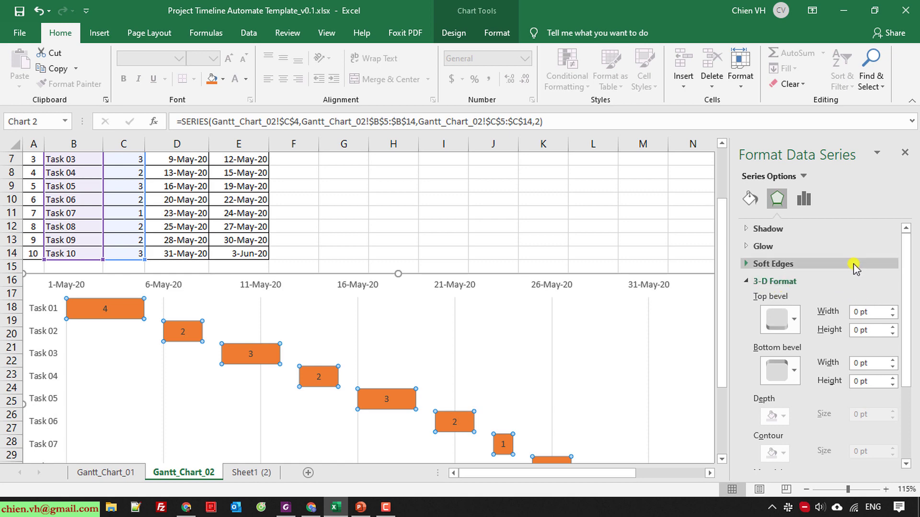
scroll(853, 276, down, 1)
click(793, 290)
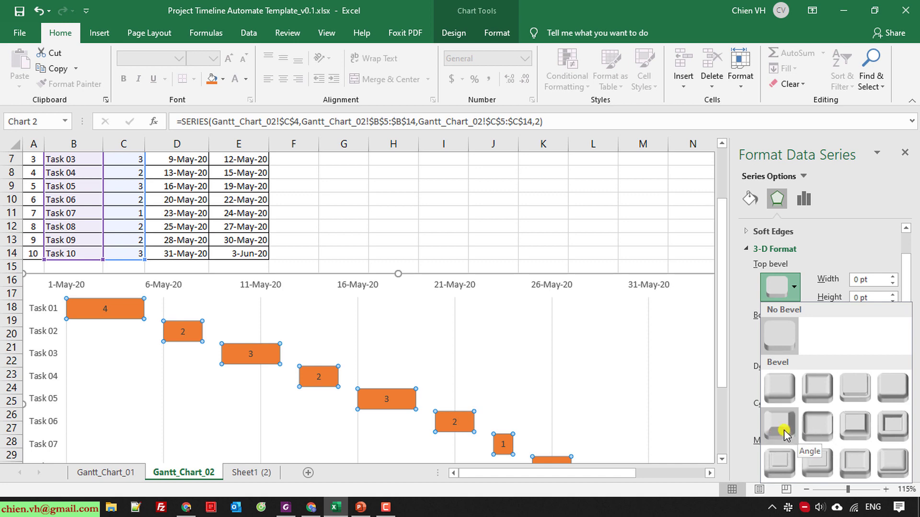
key(Escape)
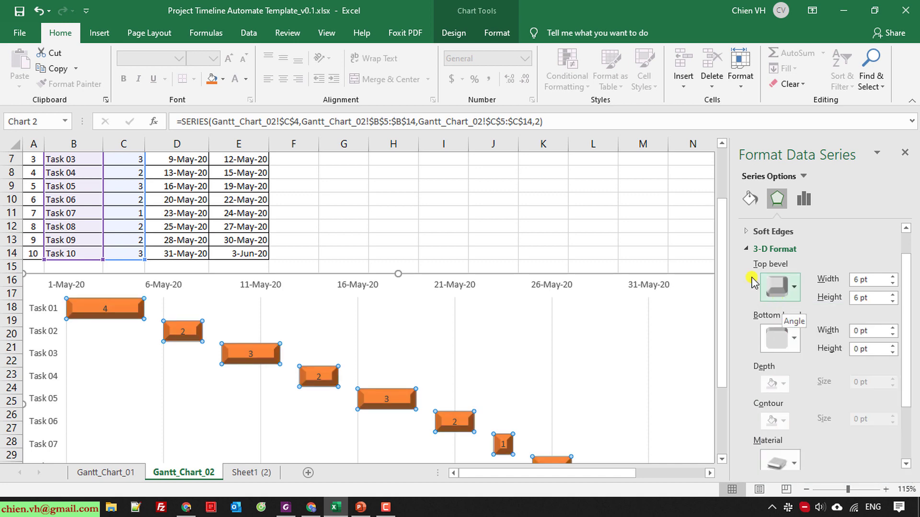
click(643, 226)
scroll(558, 355, down, 3)
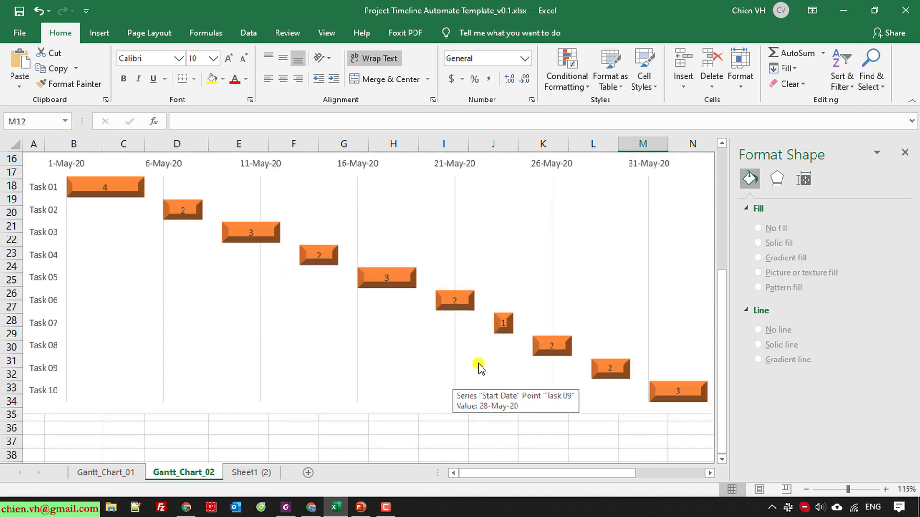
scroll(350, 376, up, 2)
scroll(283, 346, down, 2)
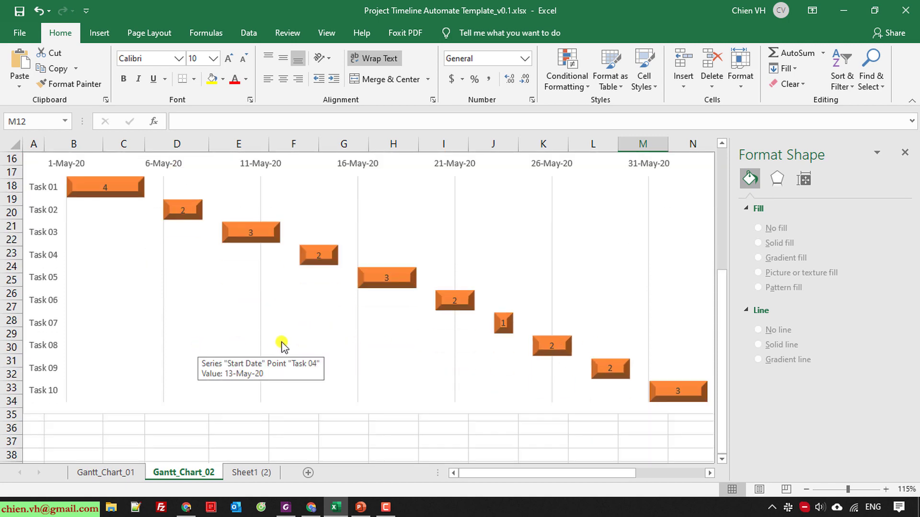
click(906, 154)
scroll(845, 354, up, 1)
scroll(850, 361, down, 1)
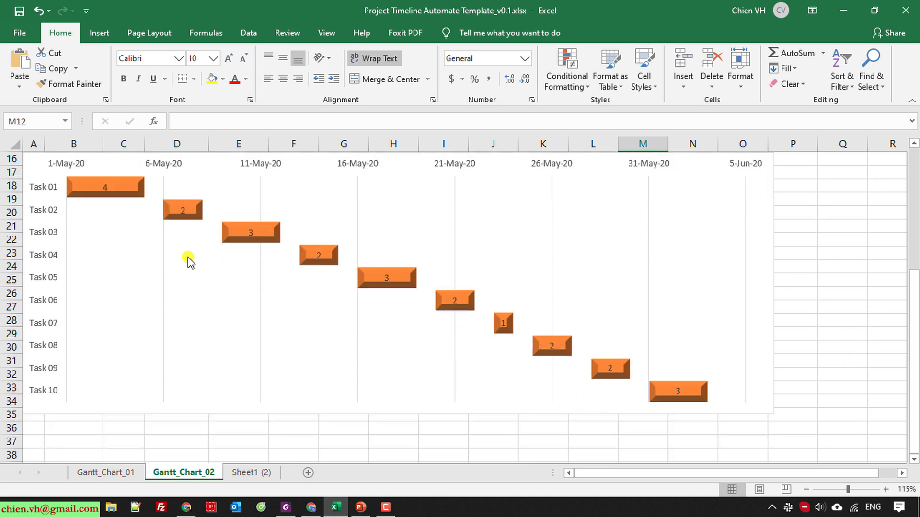
Give the Duration (Day) bars a soft rounded top bevel, 12 pt wide and 4 pt high.
scroll(158, 261, up, 1)
click(106, 227)
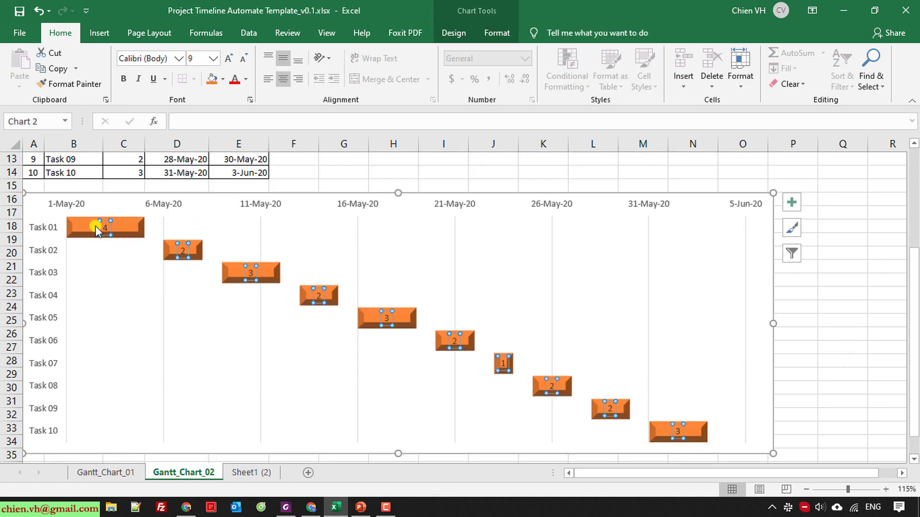
click(87, 225)
right_click(88, 226)
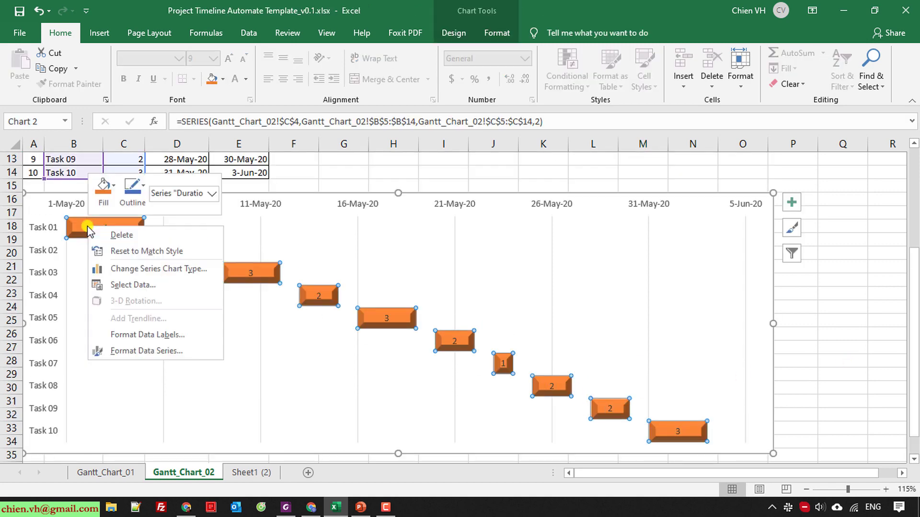
click(144, 350)
click(777, 199)
click(771, 282)
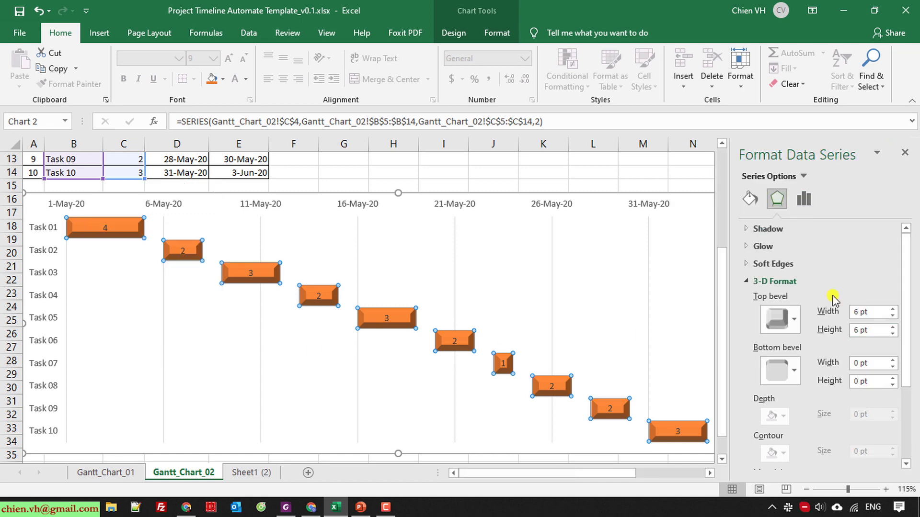
scroll(829, 370, down, 2)
click(794, 256)
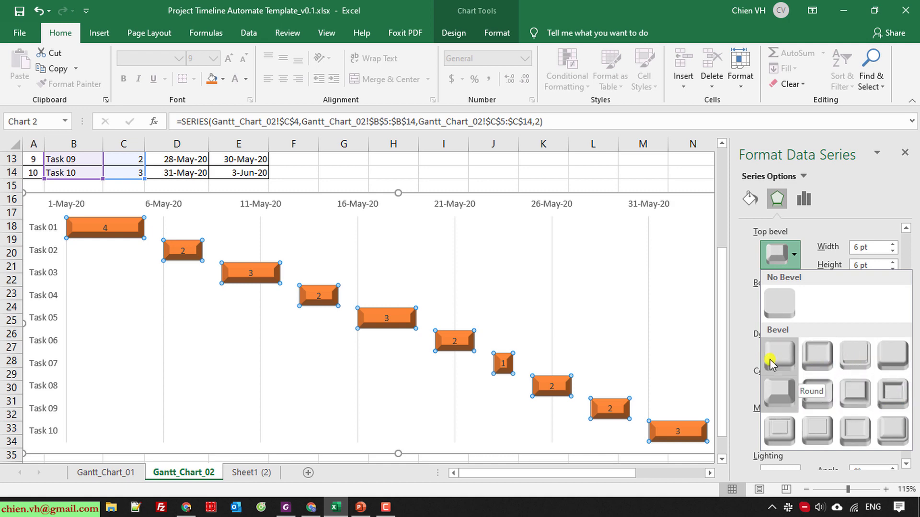
click(818, 392)
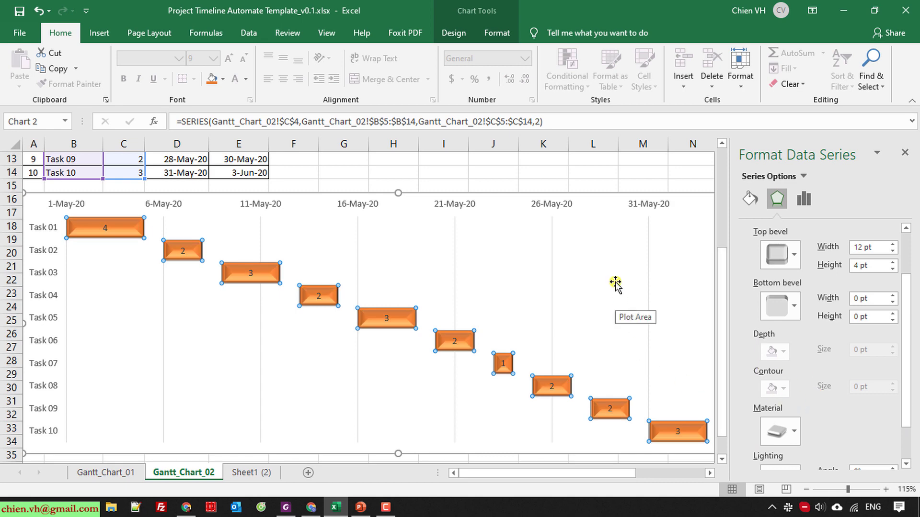
Apply the matching 12 pt by 4 pt bottom bevel to the Duration (Day) bars, close the formatting options and deselect the chart.
click(778, 306)
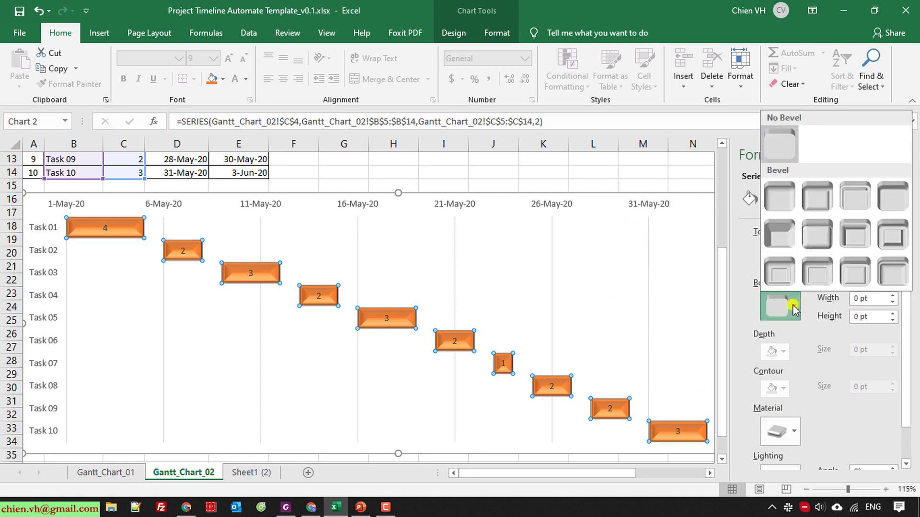
click(817, 234)
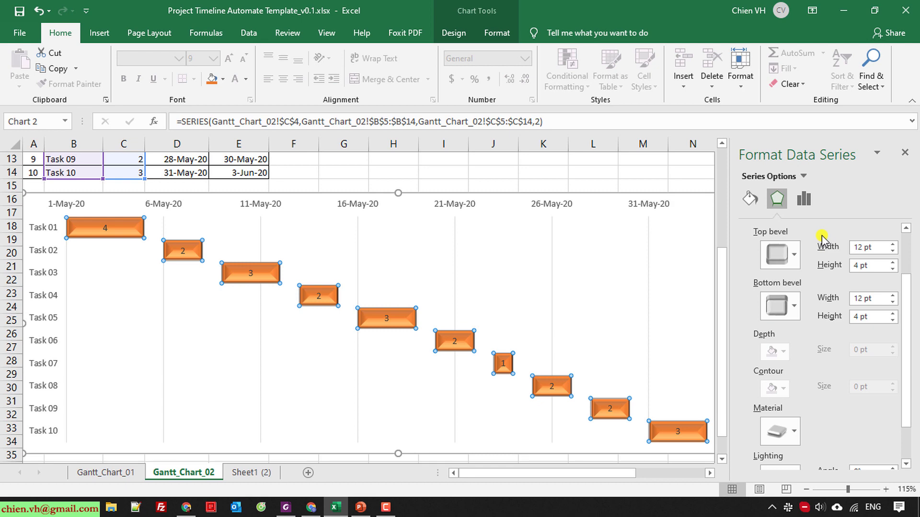
click(645, 168)
click(905, 152)
scroll(826, 337, down, 2)
scroll(825, 338, up, 2)
click(826, 338)
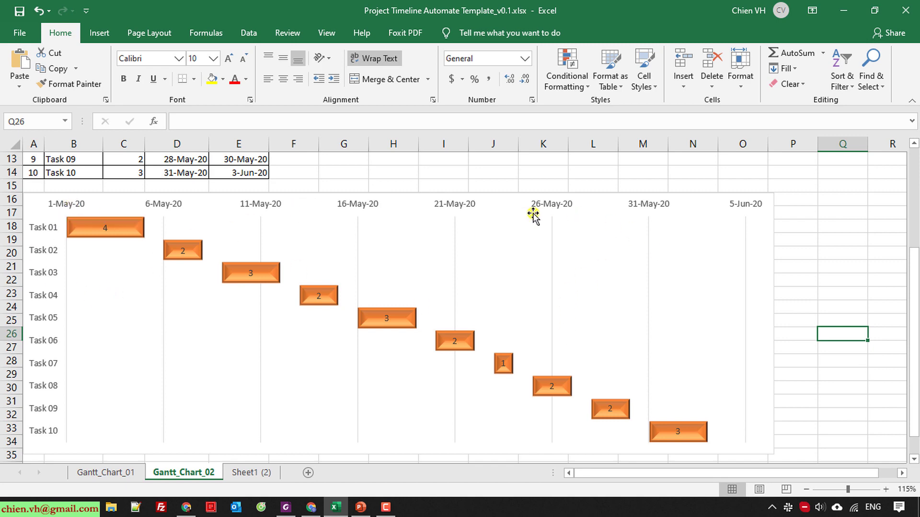
Open the formatting options for the Gantt chart's chart area.
click(745, 265)
right_click(756, 263)
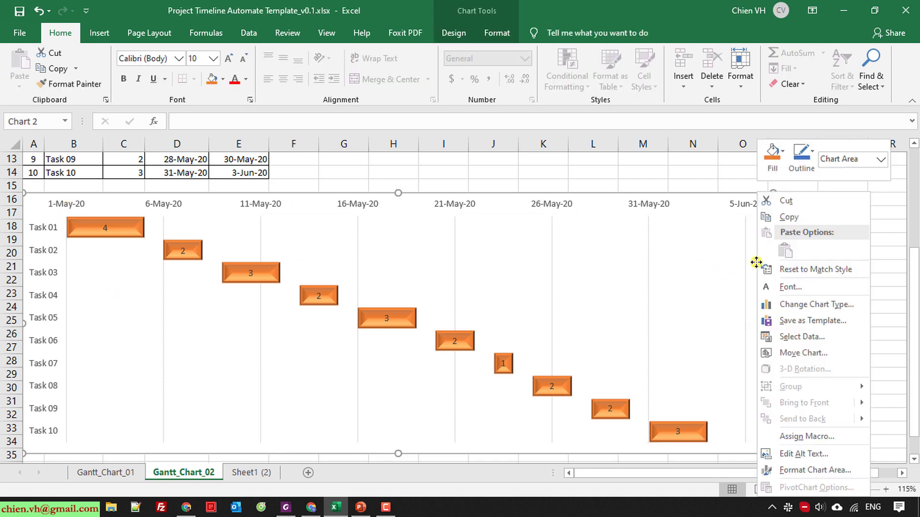
click(819, 470)
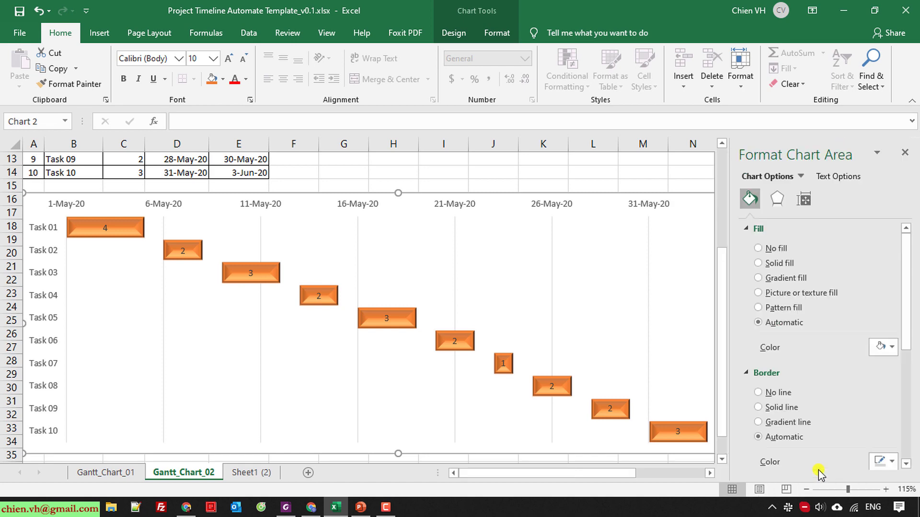
Try no, solid, gradient, texture and pattern fills on the chart area, then return the fill to Automatic.
click(773, 249)
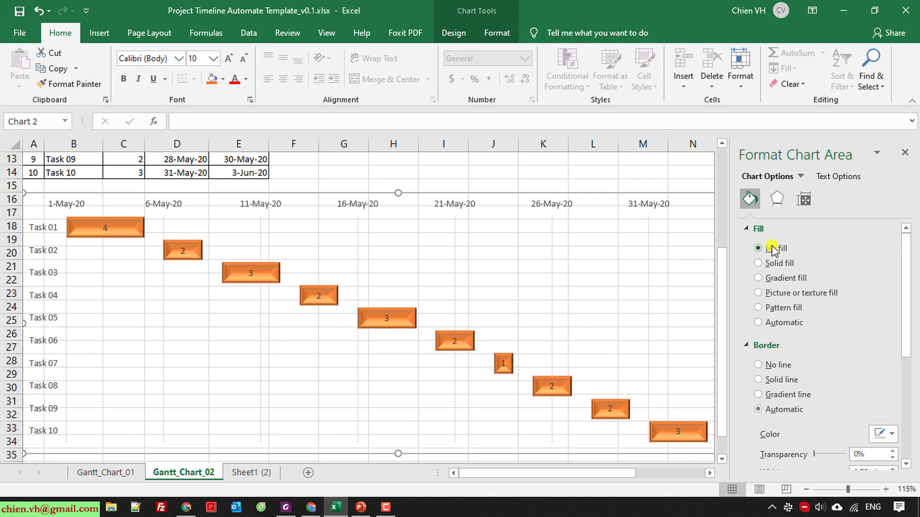
click(771, 263)
click(771, 279)
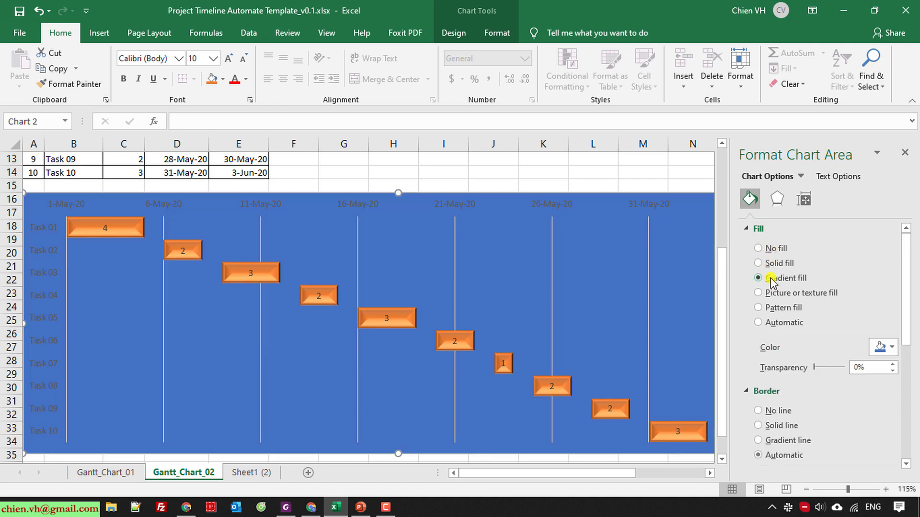
click(771, 293)
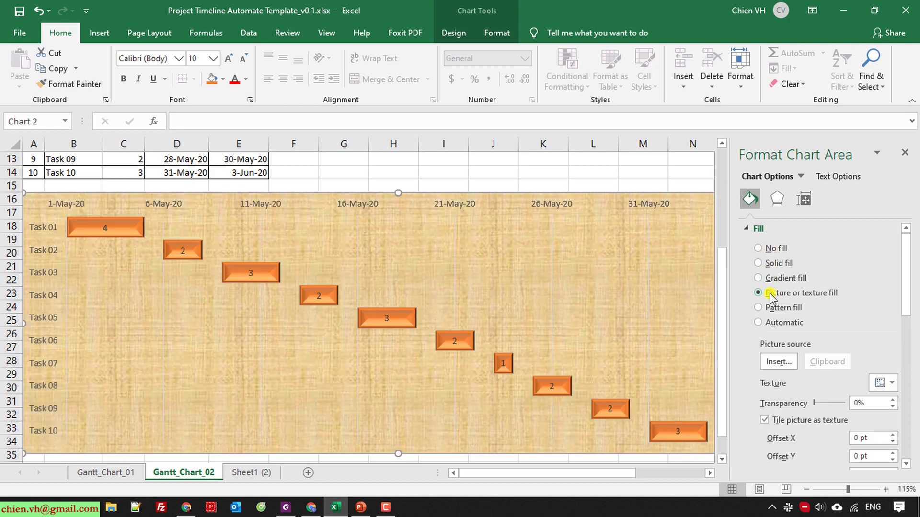
click(771, 308)
click(772, 322)
click(784, 309)
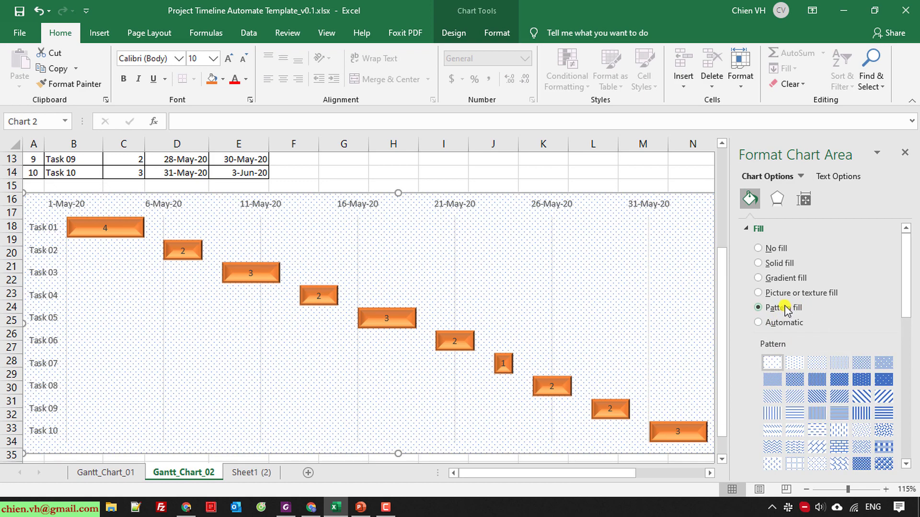
click(780, 324)
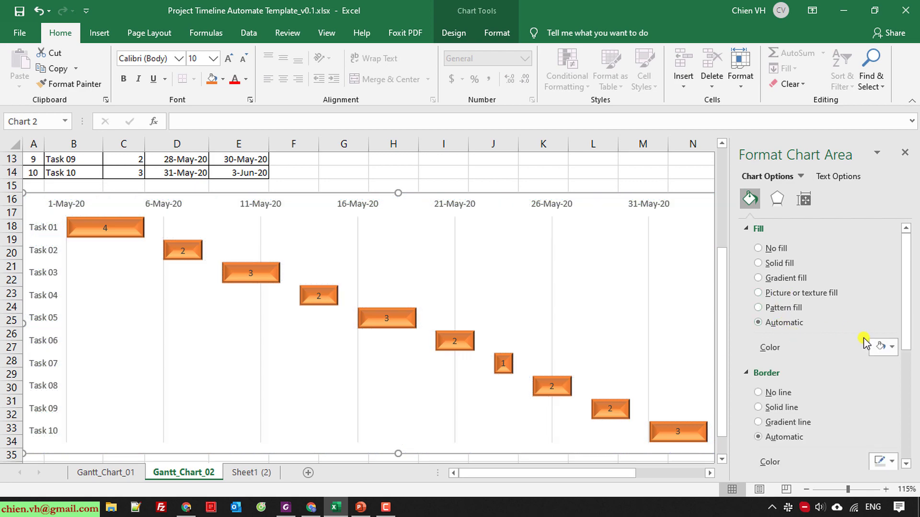
Set the chart area's border to No line, close the formatting options and deselect the chart.
click(768, 392)
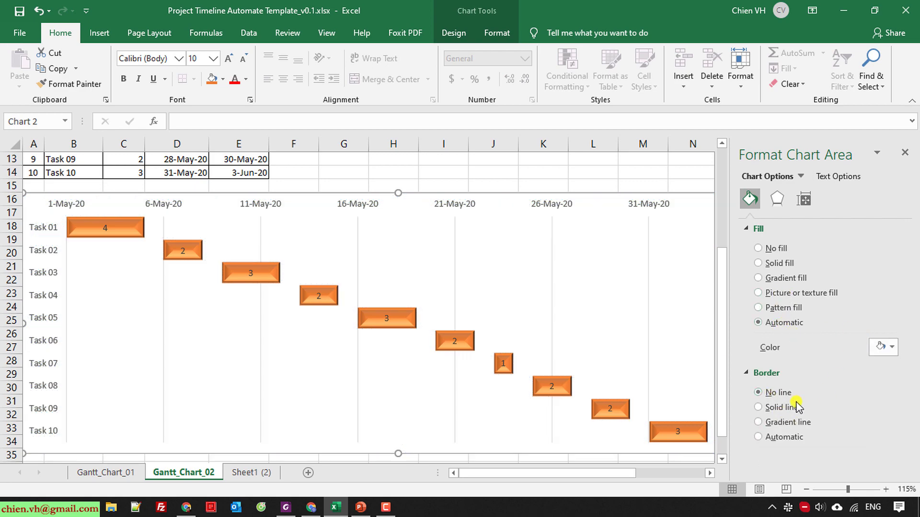
click(905, 153)
click(884, 306)
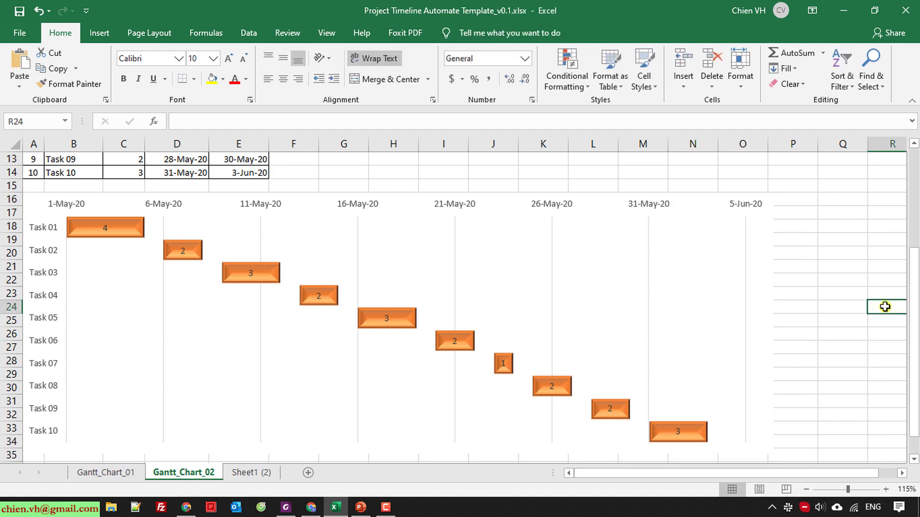
Make the date axis labels and the task name labels of the Gantt chart bold, and deselect the chart.
click(61, 204)
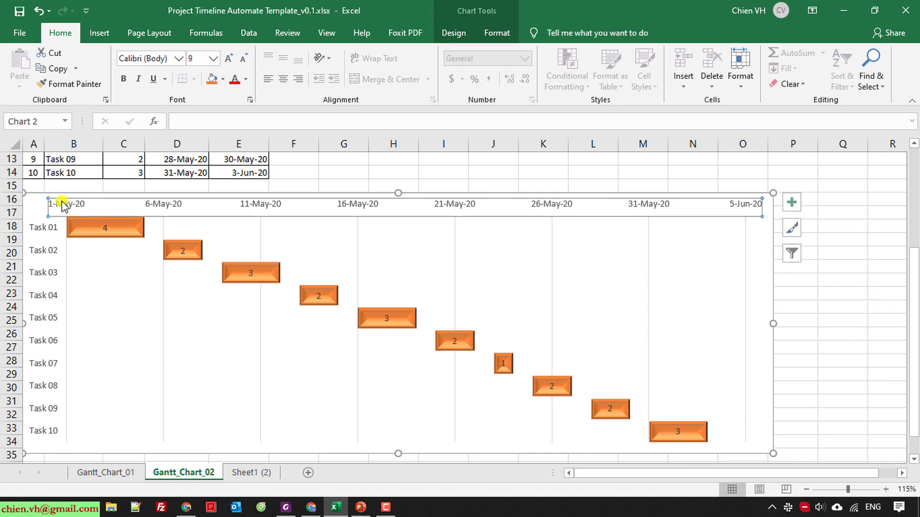
click(124, 78)
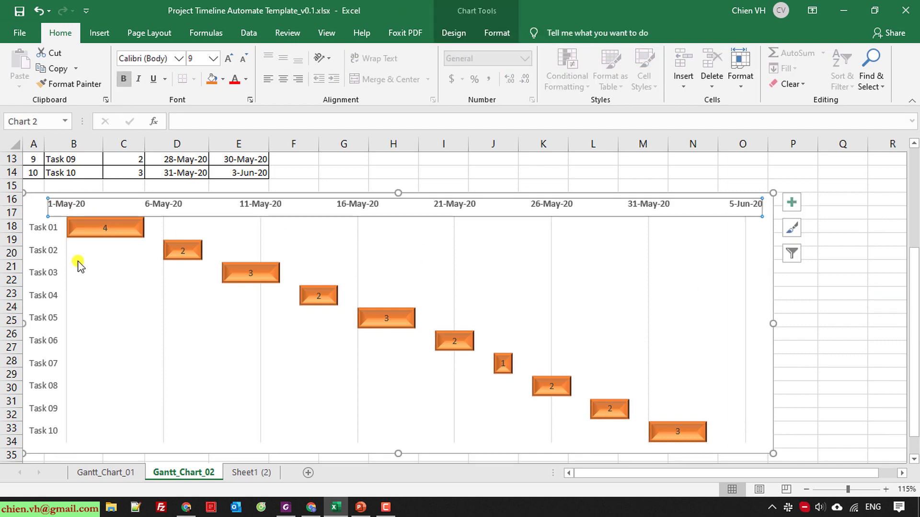
click(43, 234)
click(124, 78)
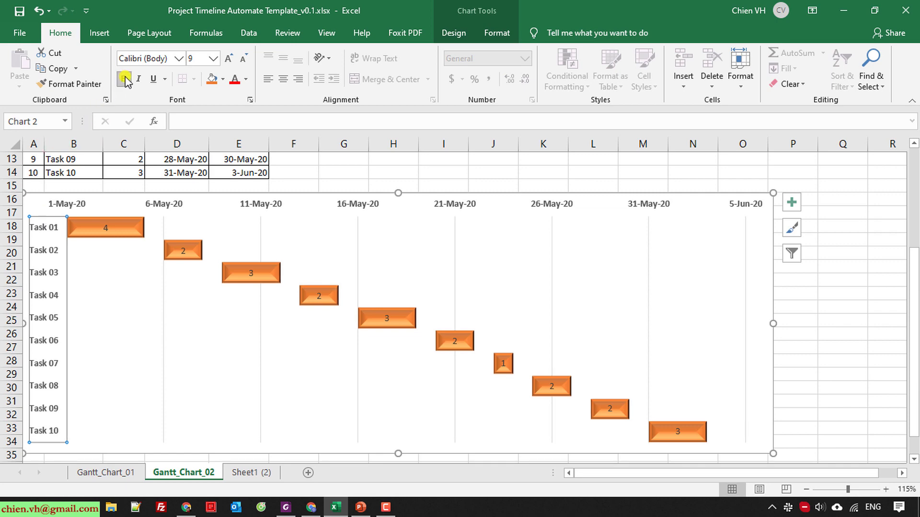
click(894, 249)
scroll(764, 288, down, 1)
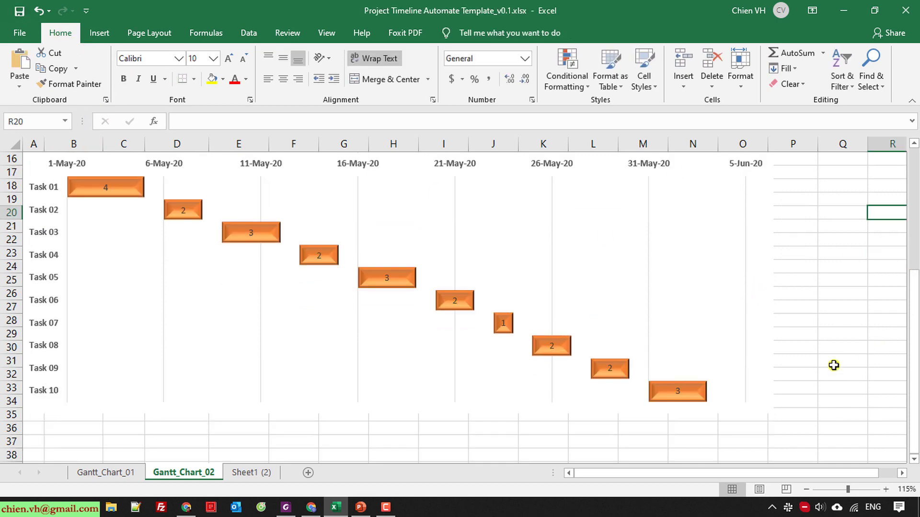
Compare the durations and dates in the task table with the matching bars of the Gantt chart.
scroll(829, 362, up, 1)
scroll(836, 359, up, 4)
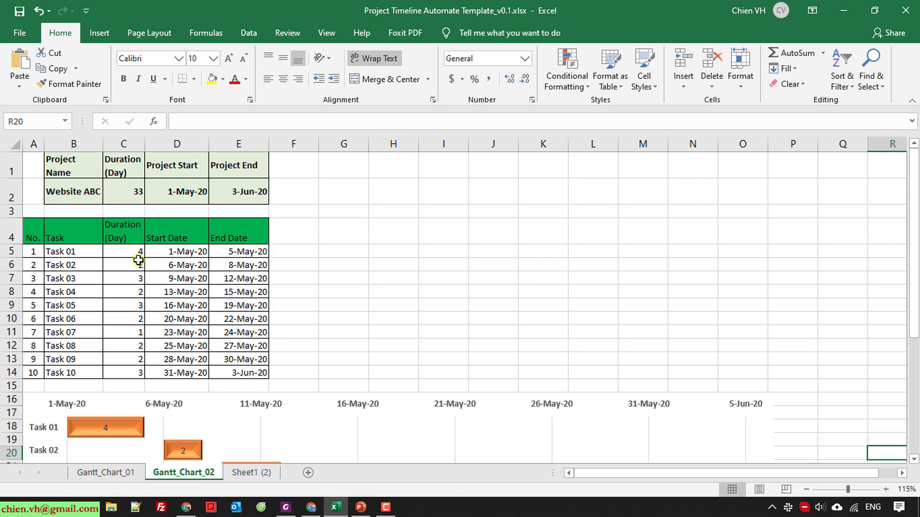
scroll(134, 256, down, 1)
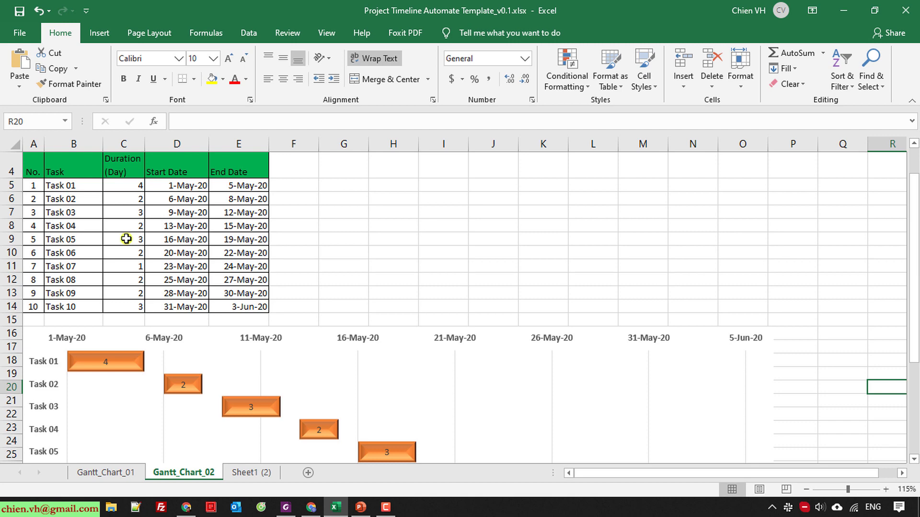
scroll(126, 239, down, 1)
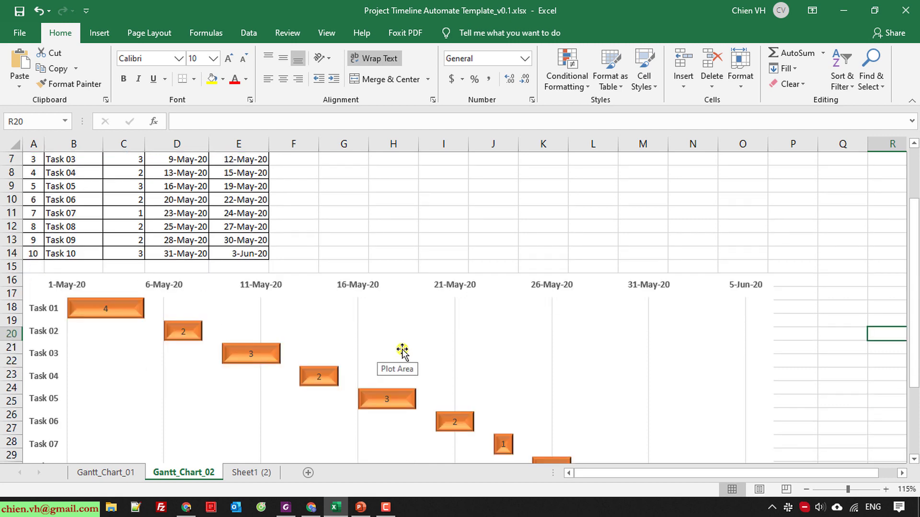
scroll(402, 352, down, 2)
mouse_move(142, 329)
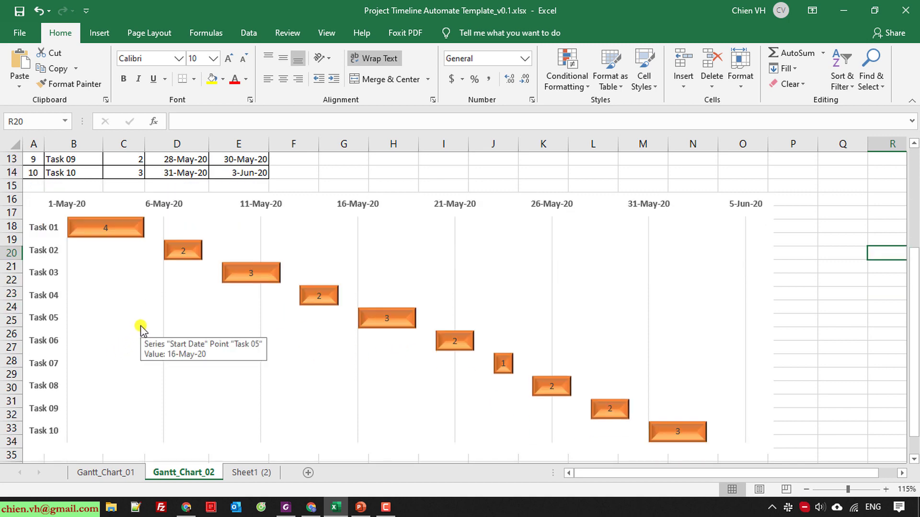
scroll(140, 326, up, 3)
mouse_move(124, 406)
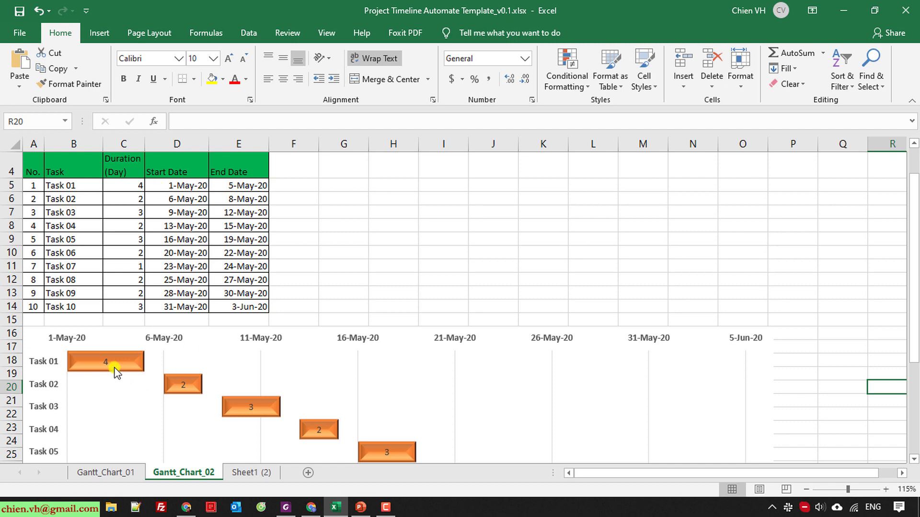
scroll(117, 373, down, 2)
scroll(117, 374, down, 1)
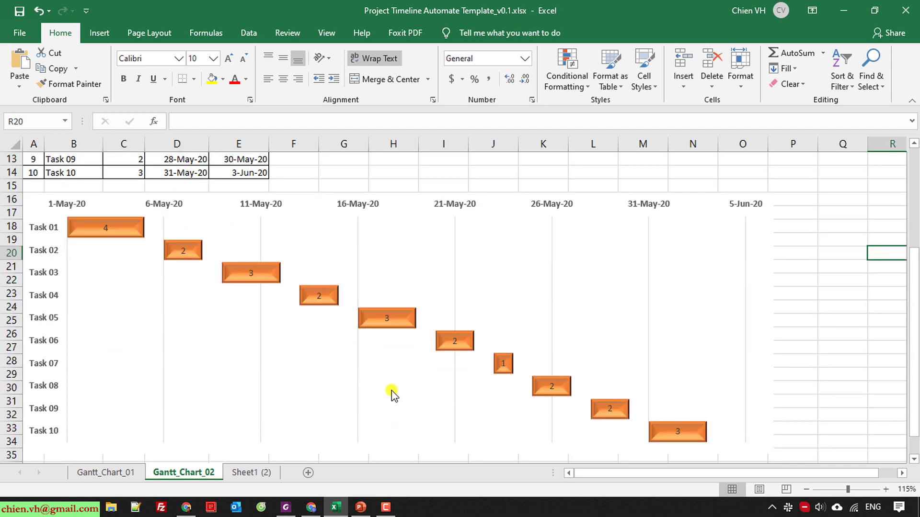
Set the duration of Task 07 to 2 days in the task table and check the Gantt chart's bars.
scroll(392, 390, up, 2)
click(134, 212)
text(2)
key(Return)
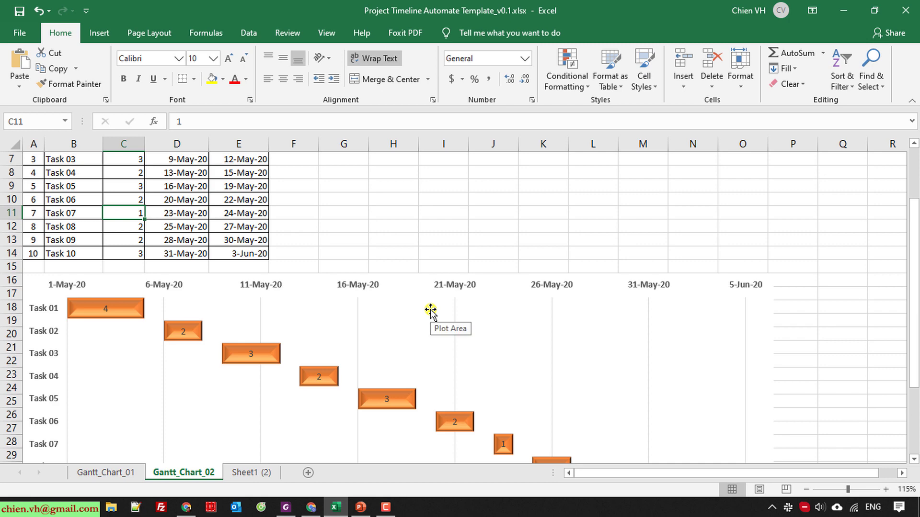
scroll(513, 329, down, 4)
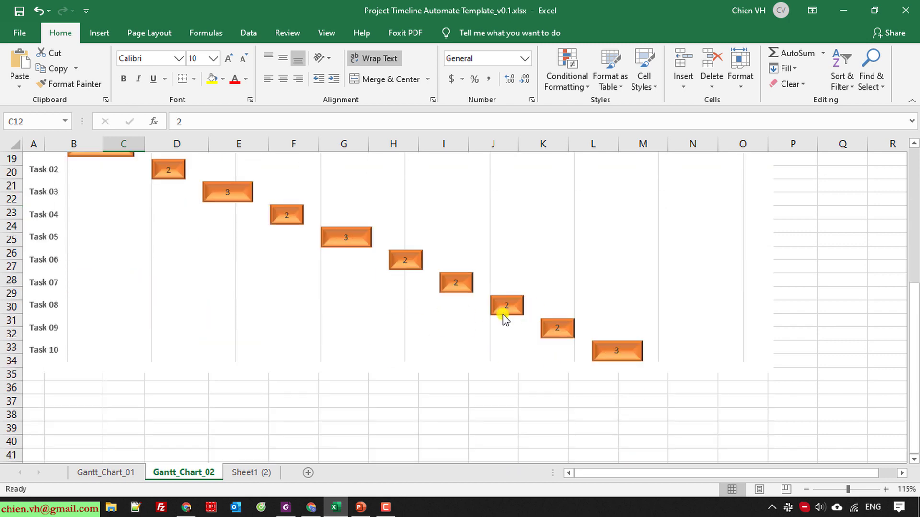
scroll(517, 307, up, 3)
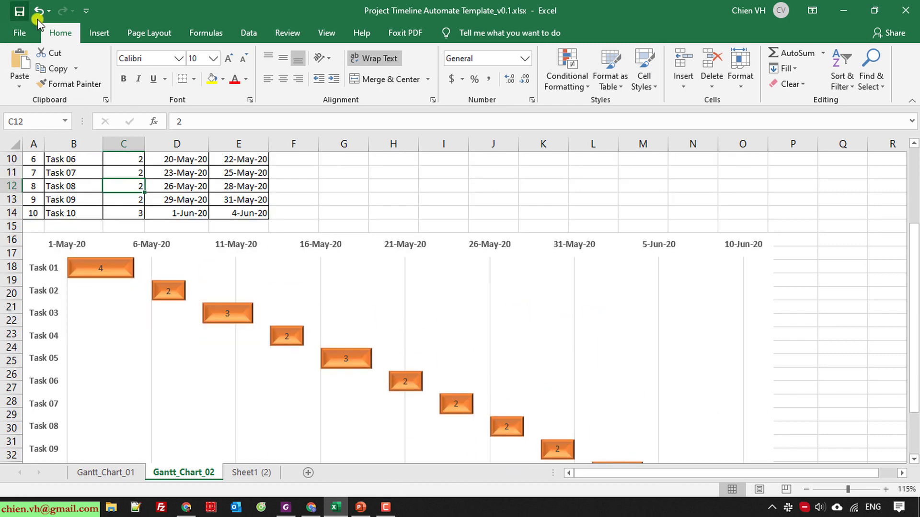
scroll(850, 366, down, 1)
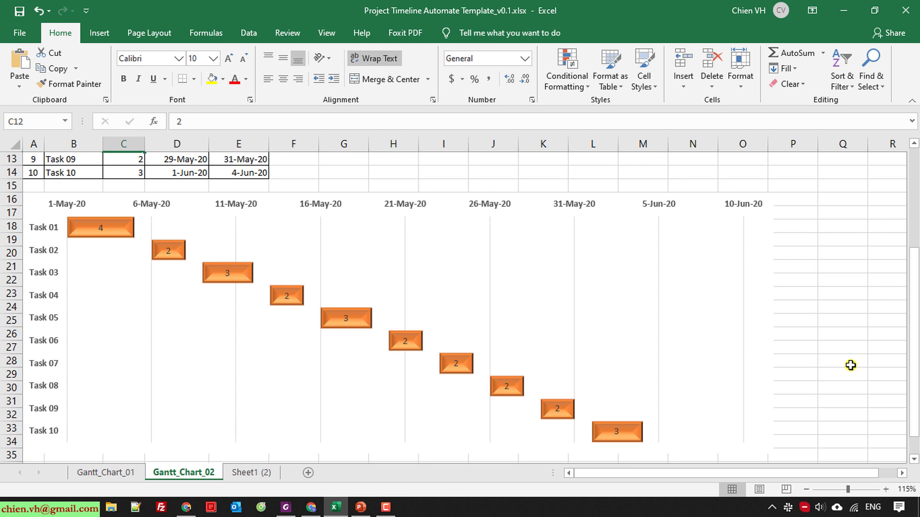